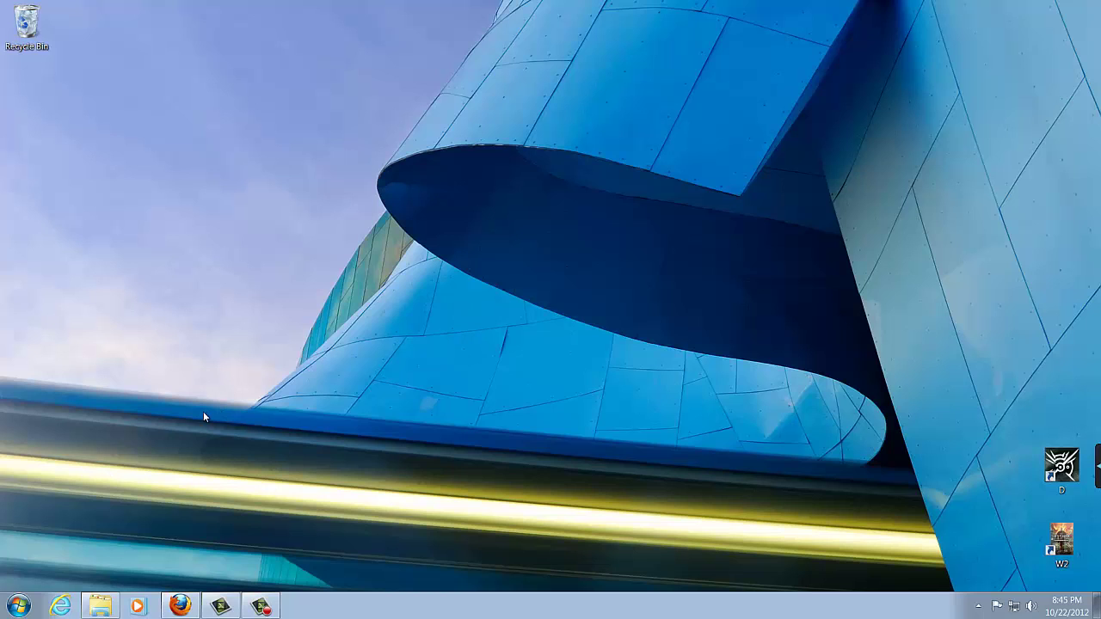
Search the Start menu for 'backup and restore' and open the Backup and Restore result.
left_click(19, 606)
type("b")
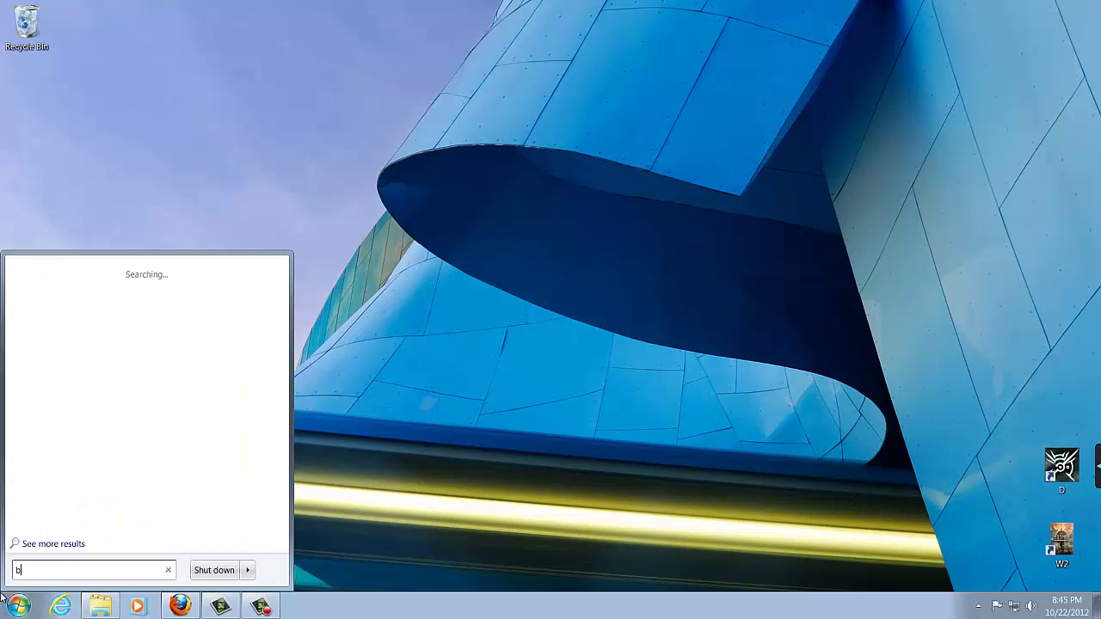
type("ackup and restore")
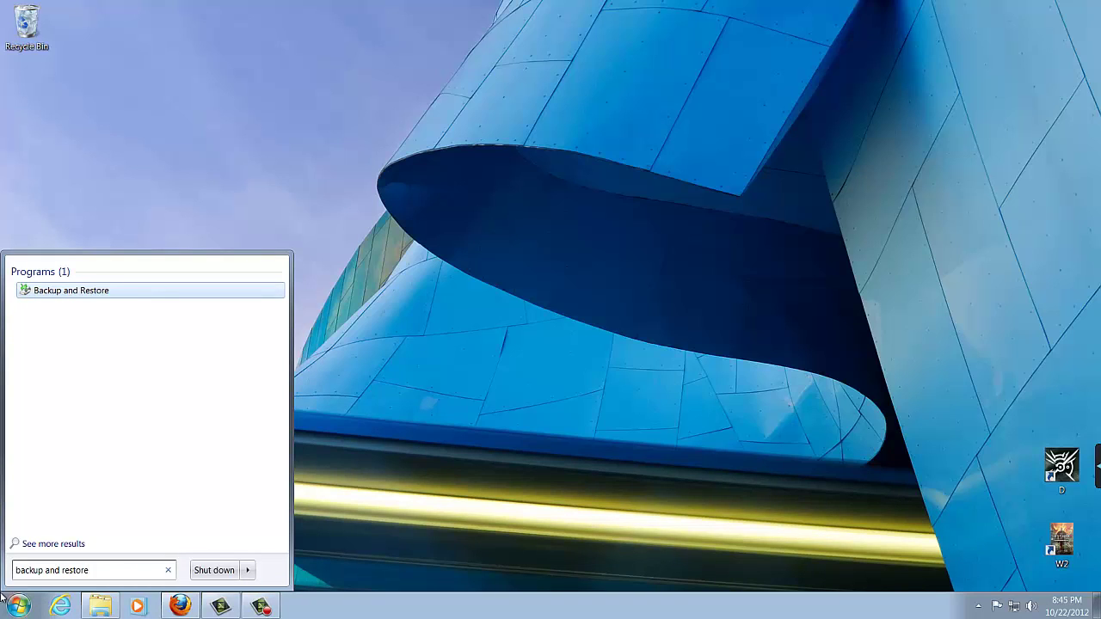
left_click(70, 292)
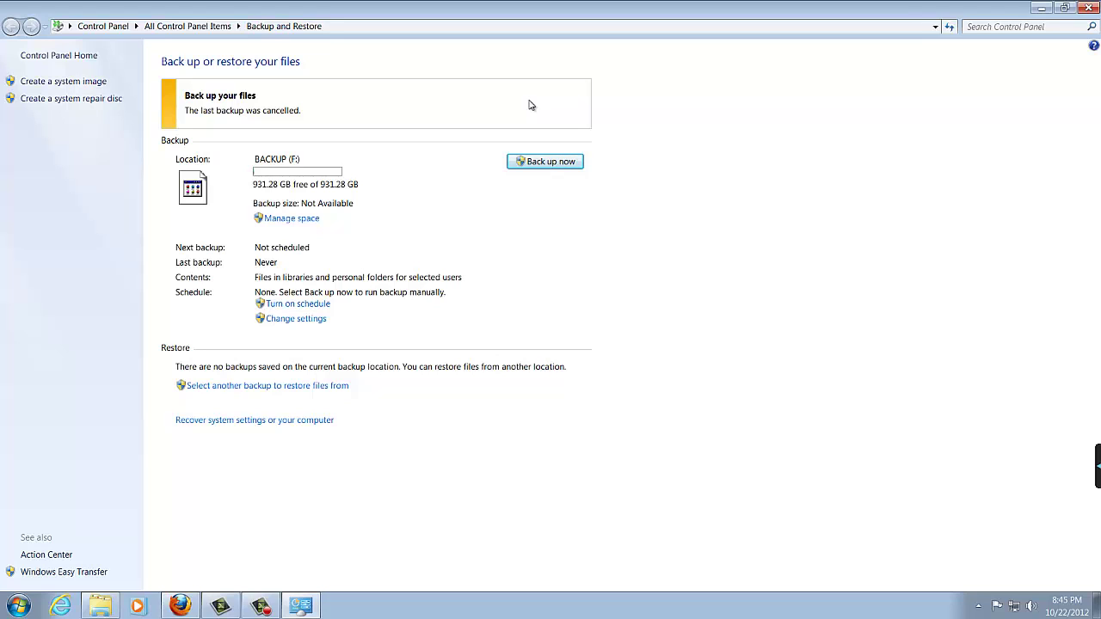
In Set up backup, compare drives E:, F: and H:, choose BACKUP (F:) as destination, and continue.
left_click(298, 324)
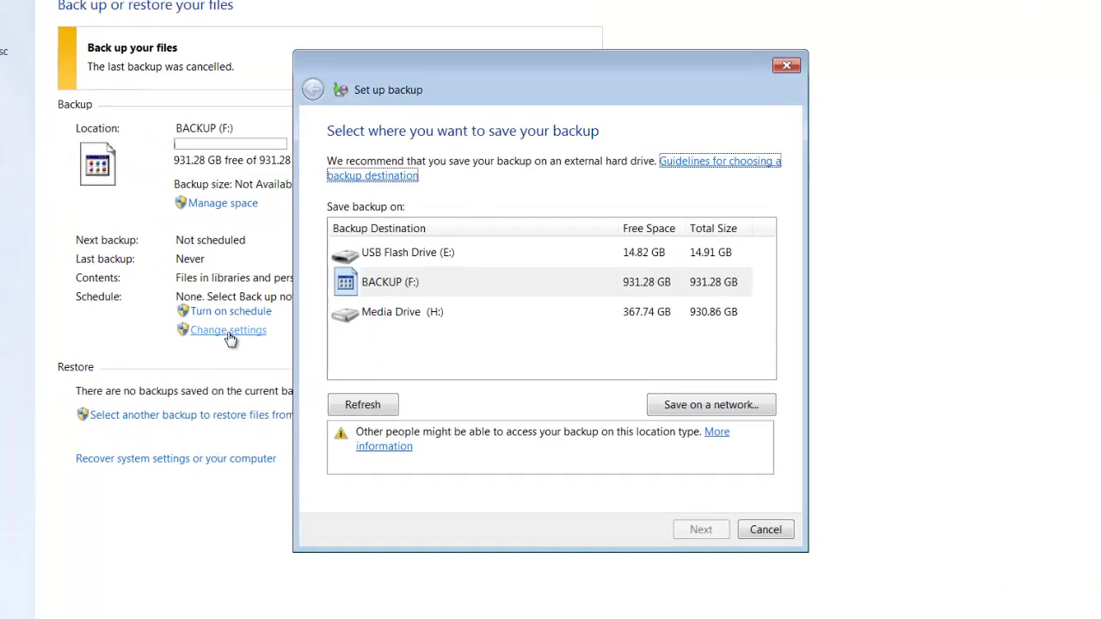
left_click_drag(532, 72, 552, 73)
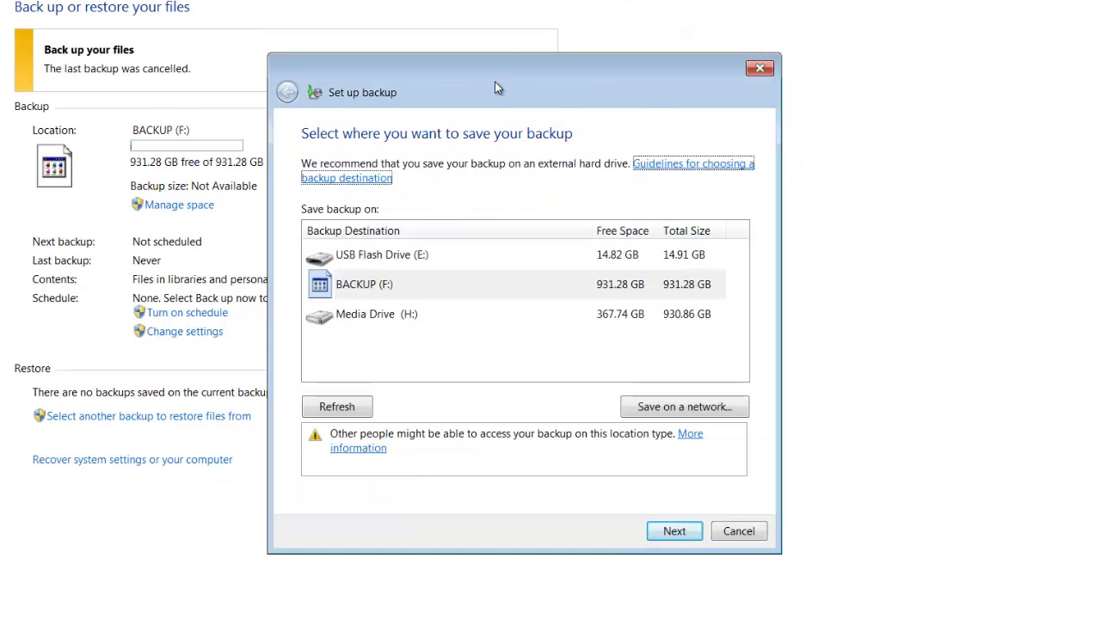
left_click(457, 262)
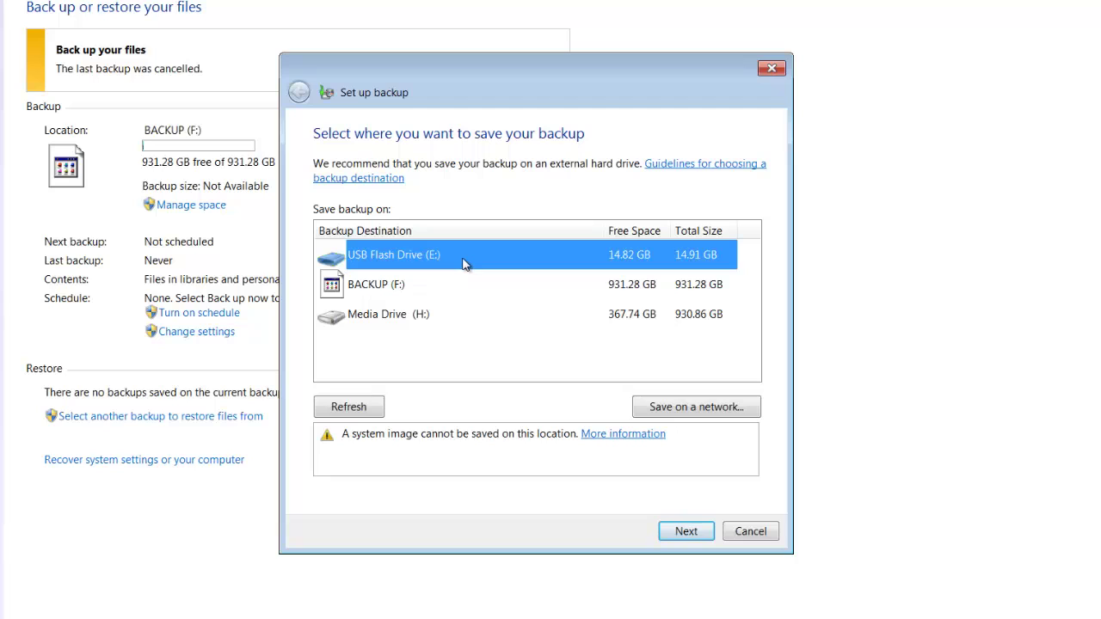
left_click(453, 291)
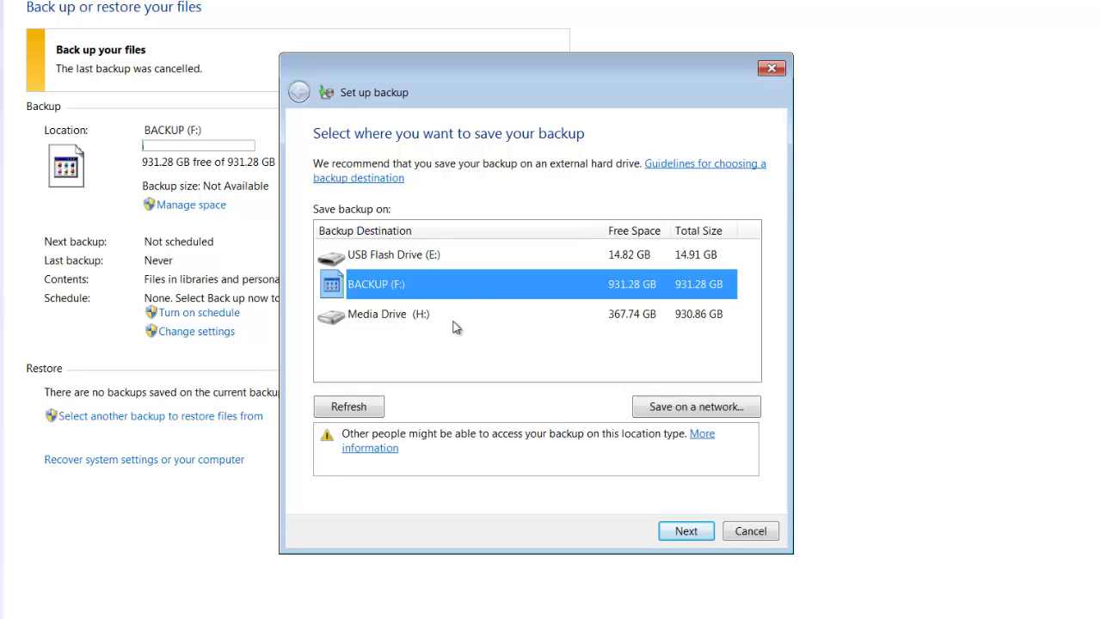
left_click(462, 318)
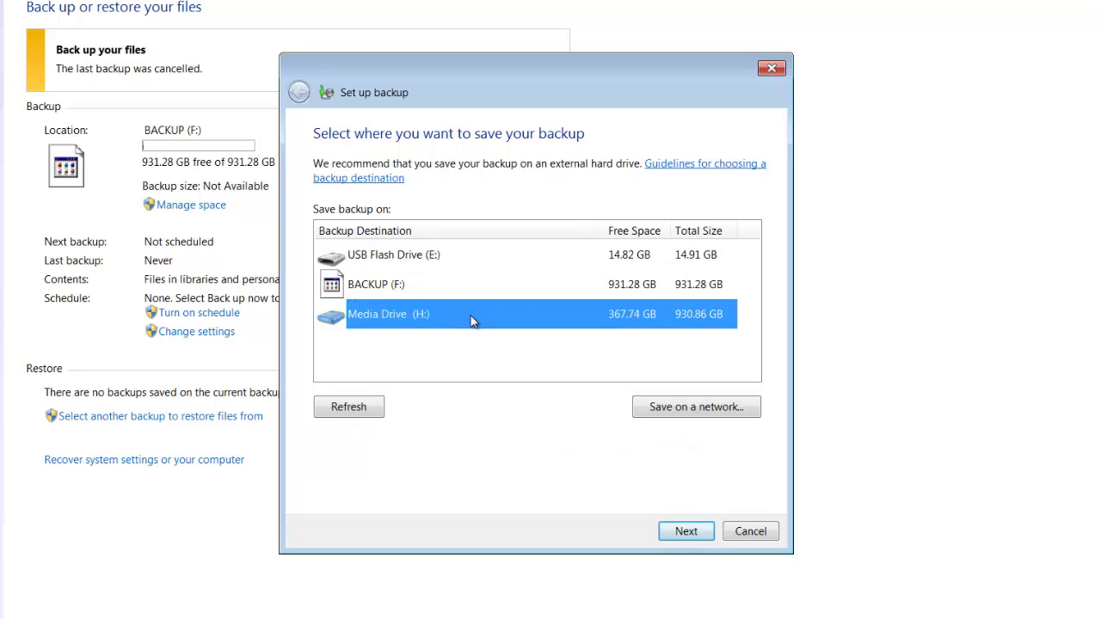
left_click(396, 284)
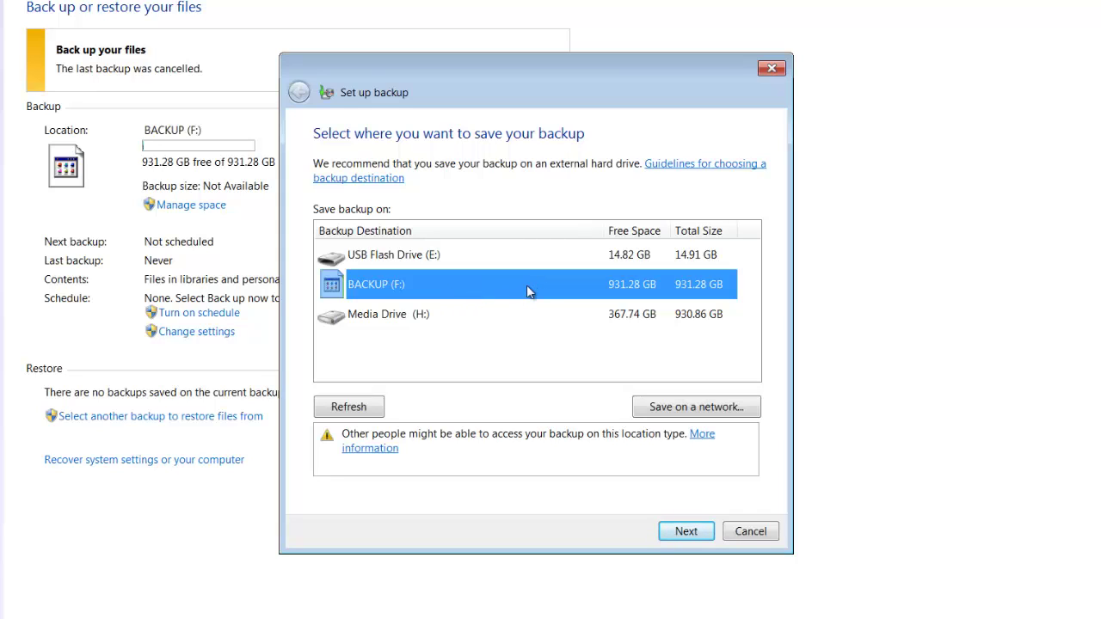
left_click(685, 530)
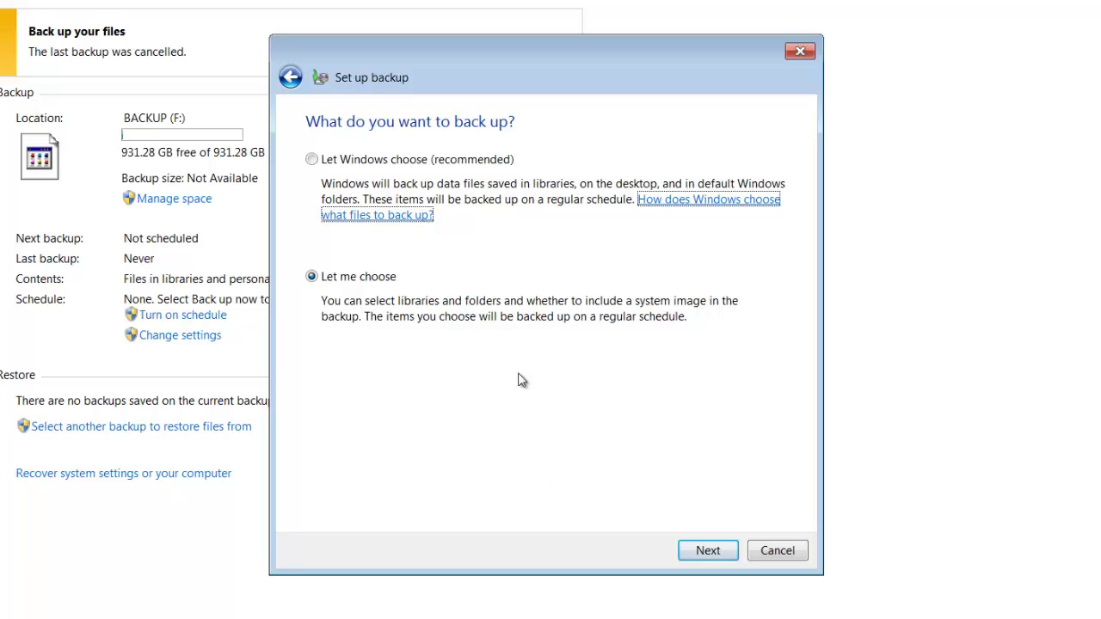
left_click(314, 161)
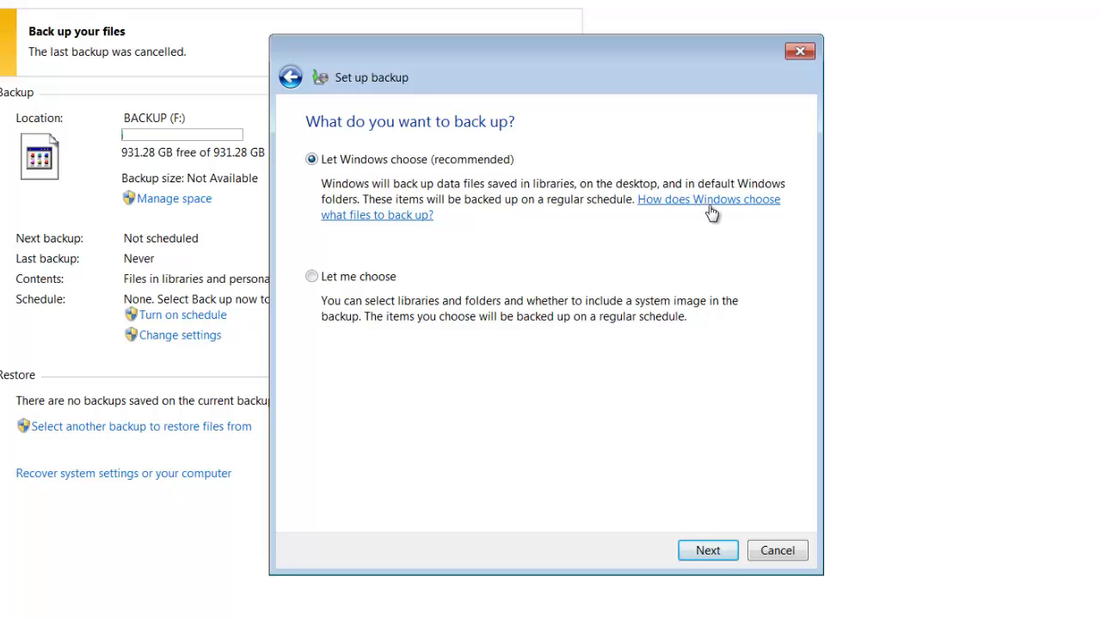
left_click(312, 276)
Tick all of the user's libraries plus Back up data for newly created users.
left_click(724, 555)
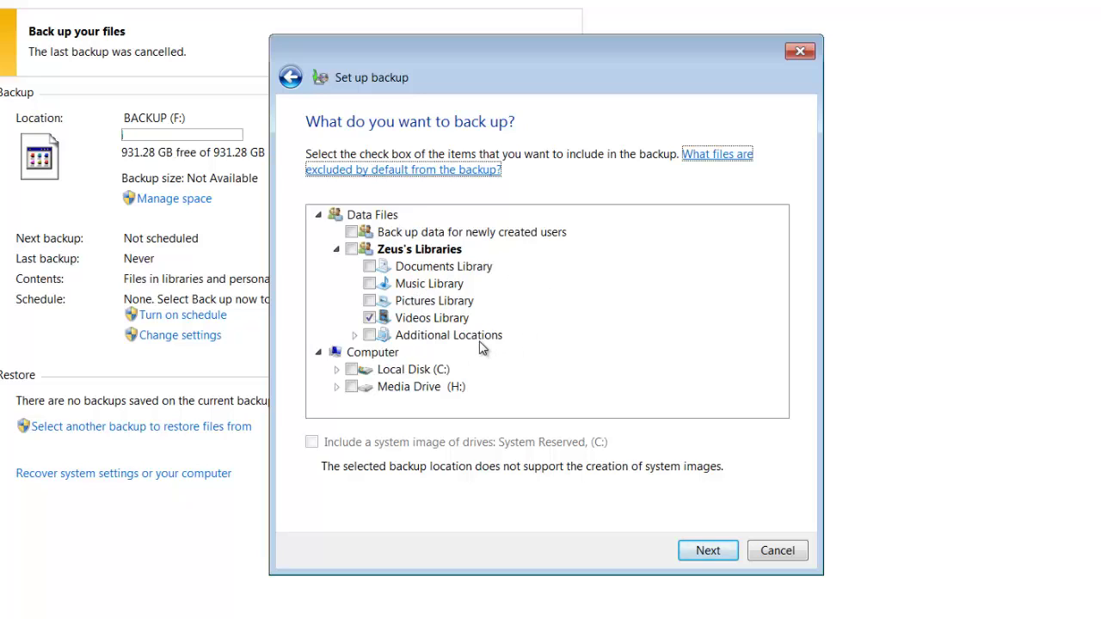
left_click(394, 251)
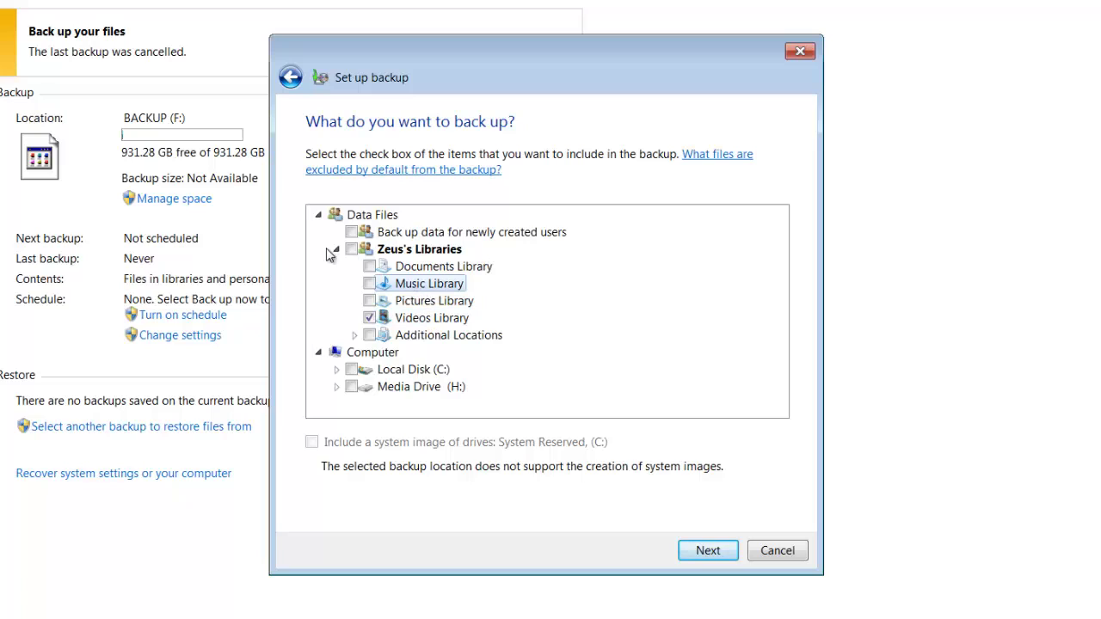
left_click(350, 248)
left_click(338, 250)
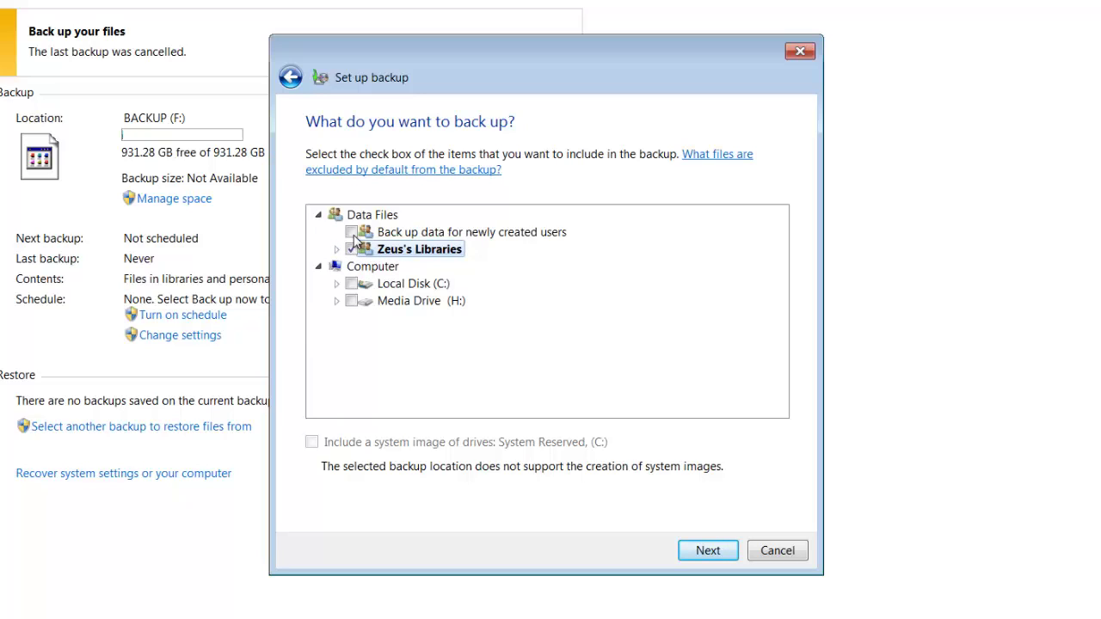
left_click(352, 233)
left_click(412, 287)
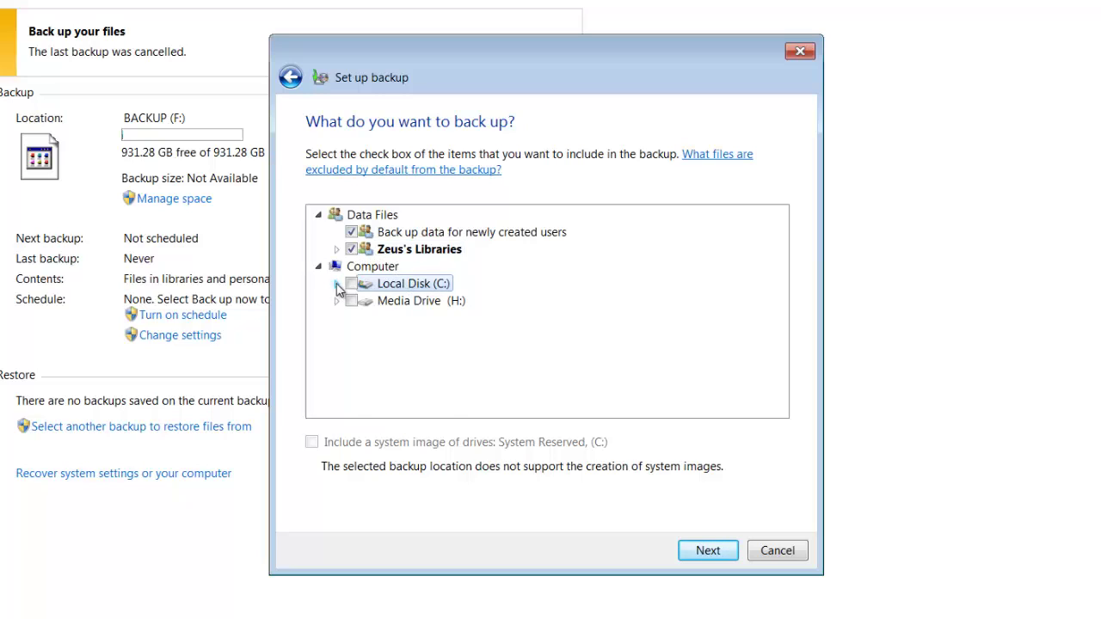
left_click(336, 283)
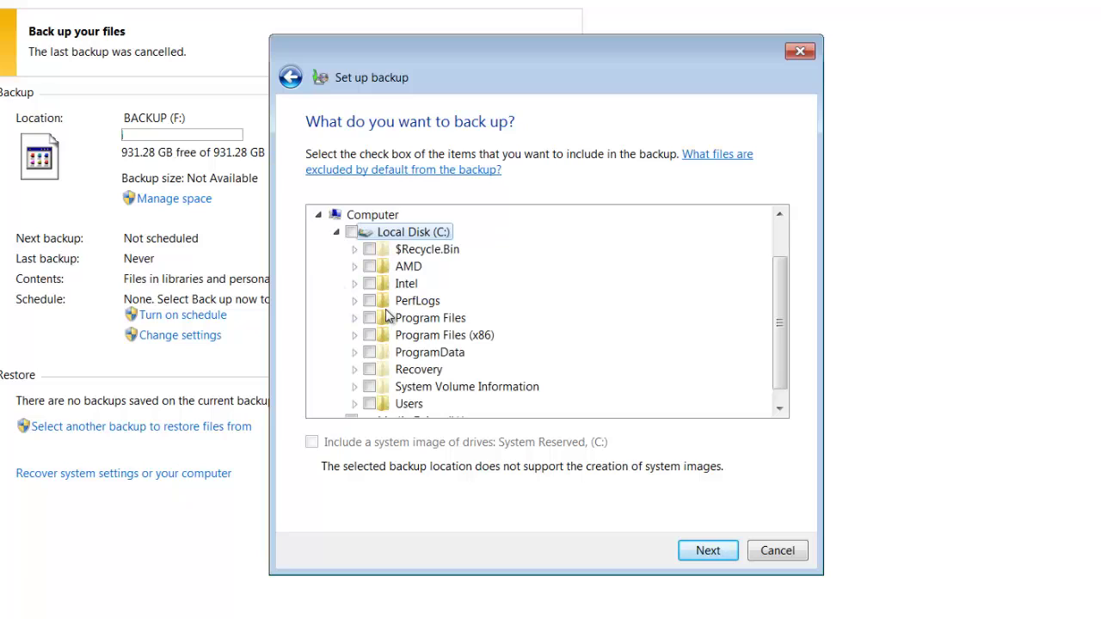
left_click(336, 234)
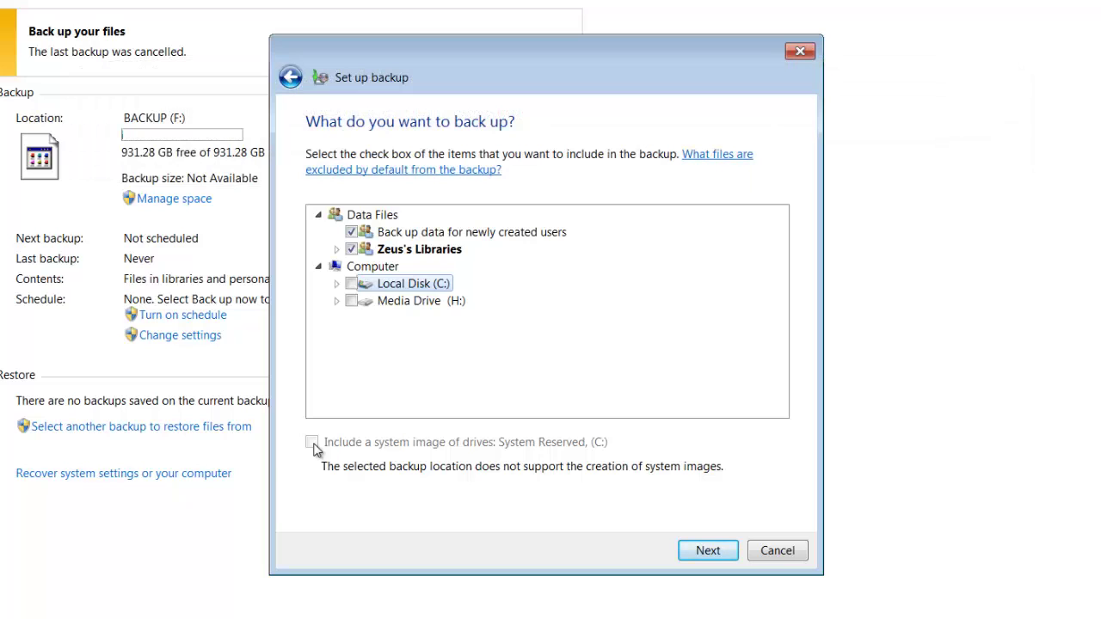
key("super")
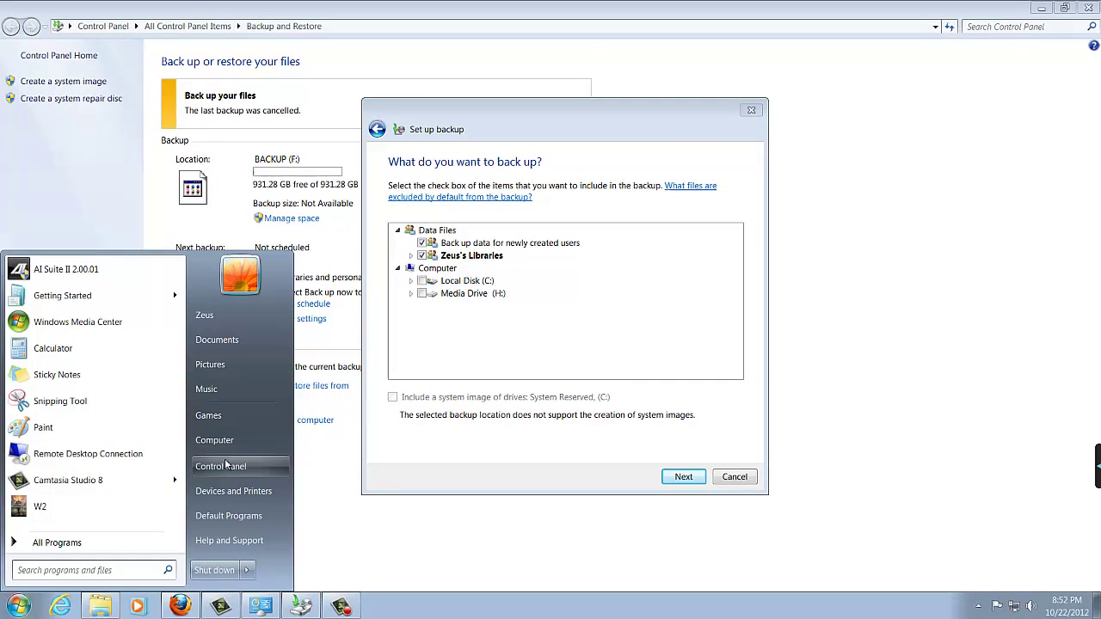
left_click(240, 443)
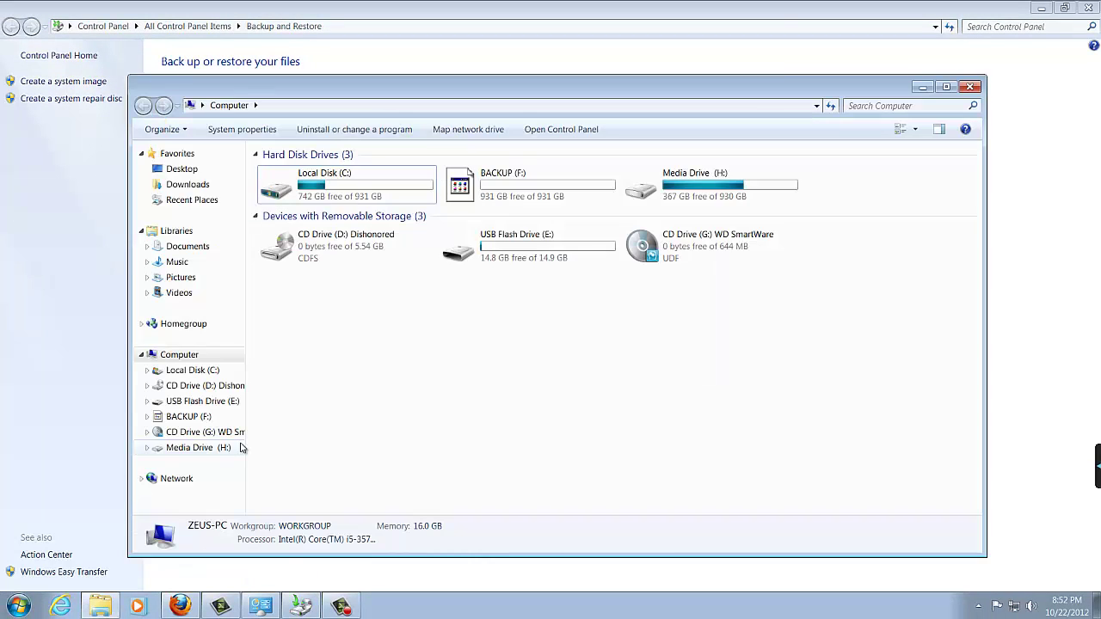
left_click(526, 194)
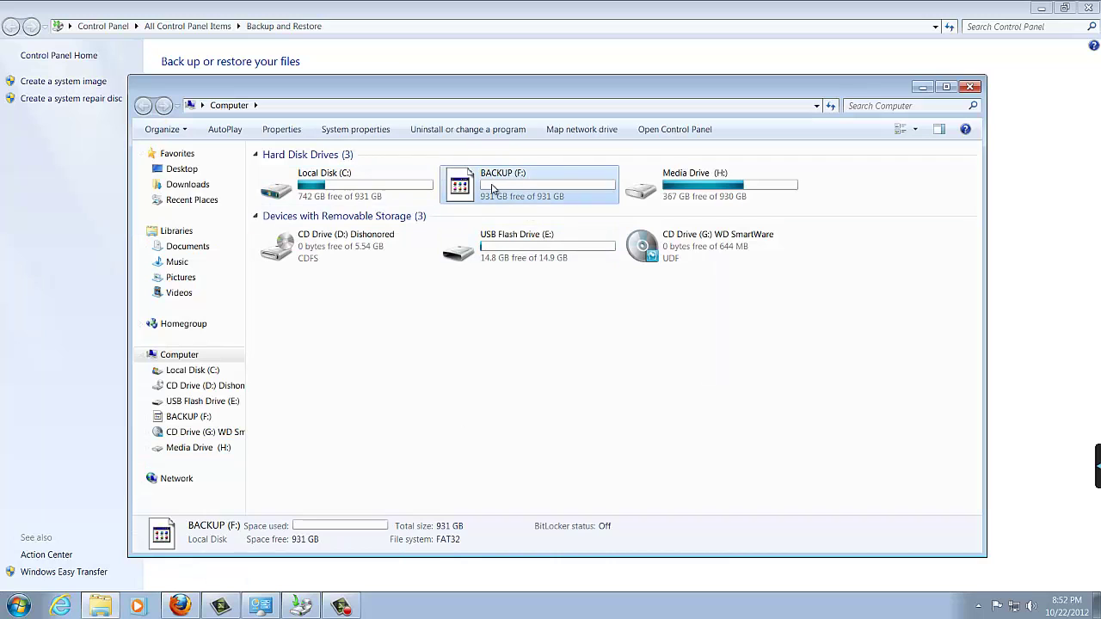
right_click(496, 188)
left_click(537, 445)
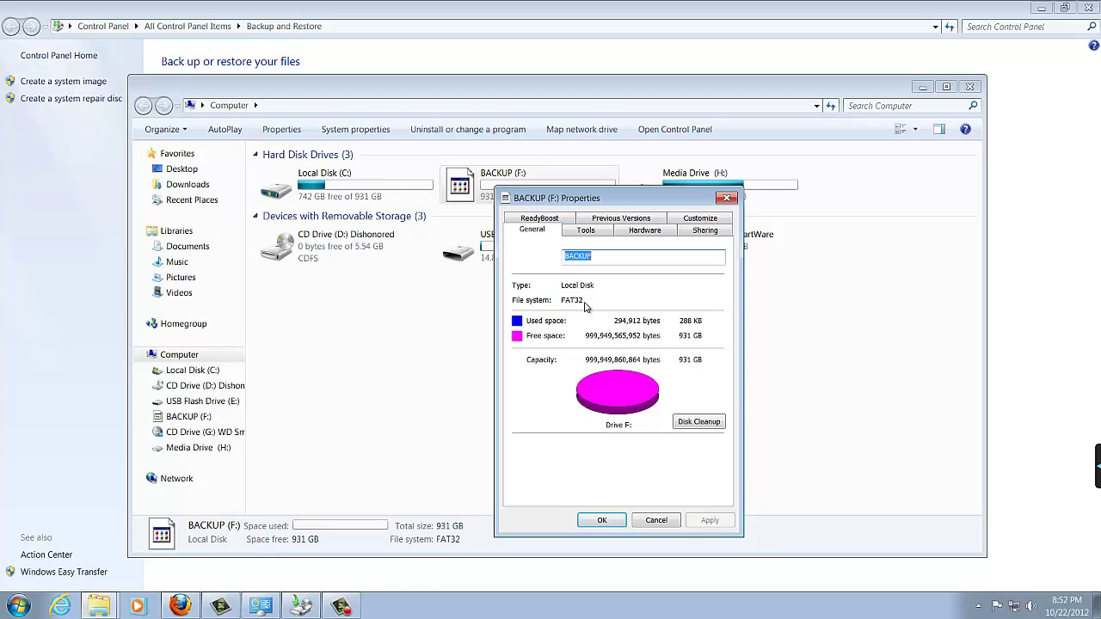
left_click(647, 522)
left_click(969, 86)
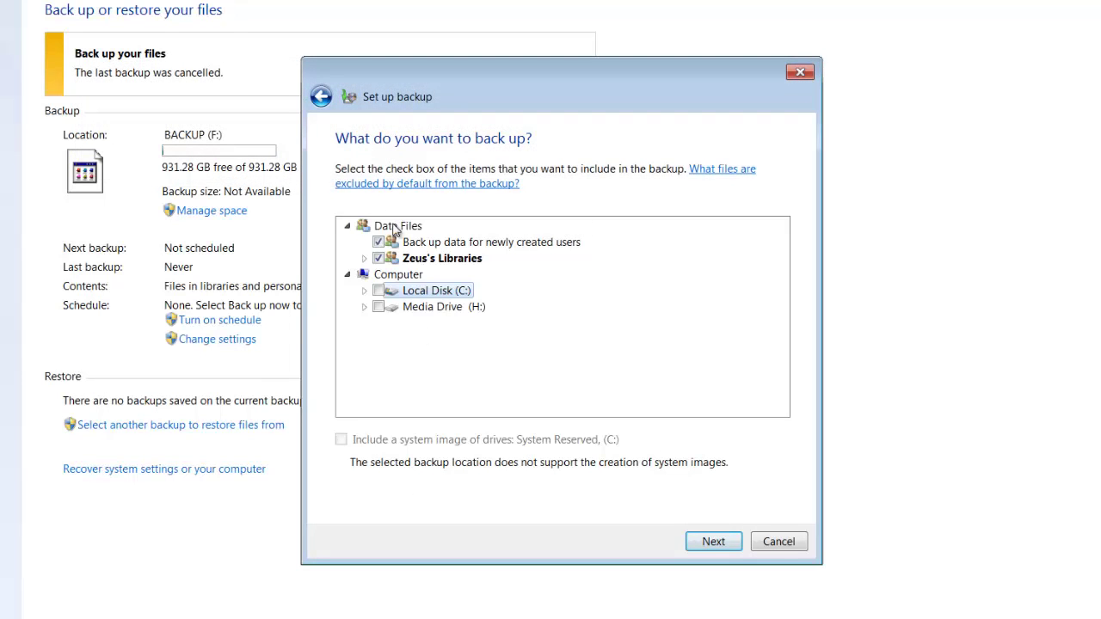
Uncheck the Documents, Music and Pictures libraries so only Videos Library remains, then continue to review.
left_click(364, 259)
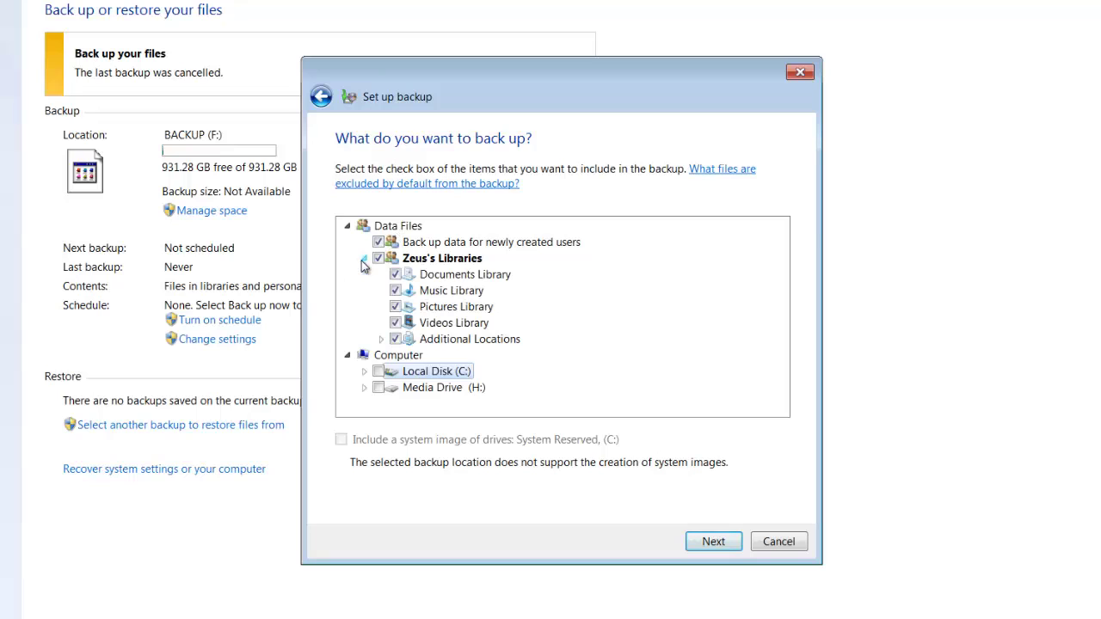
left_click(395, 275)
left_click(395, 291)
left_click(396, 307)
left_click(465, 323)
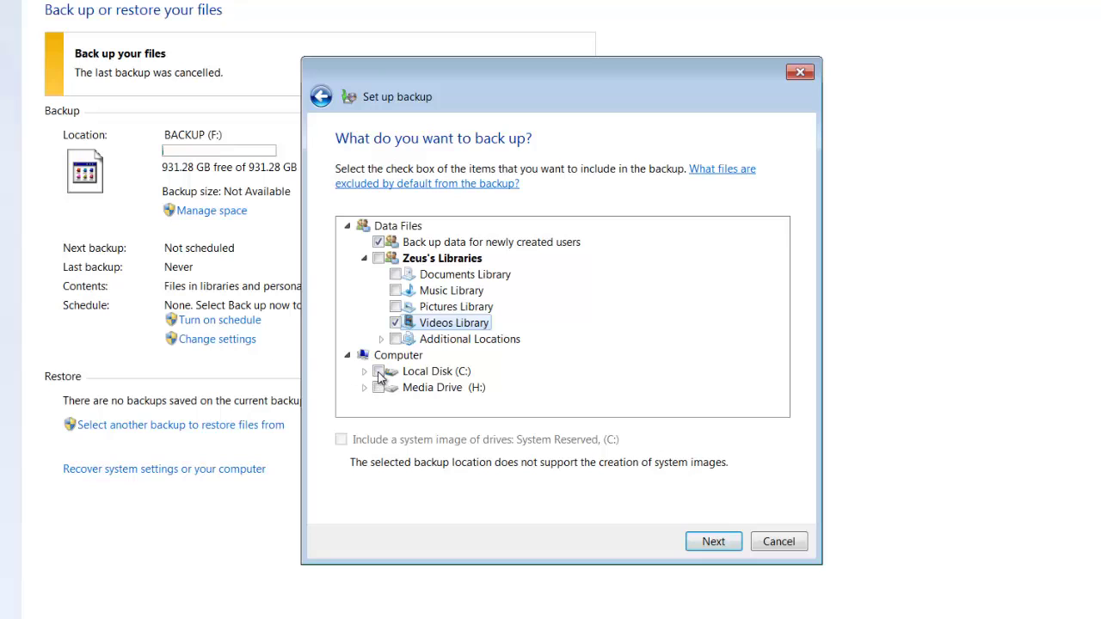
left_click(713, 543)
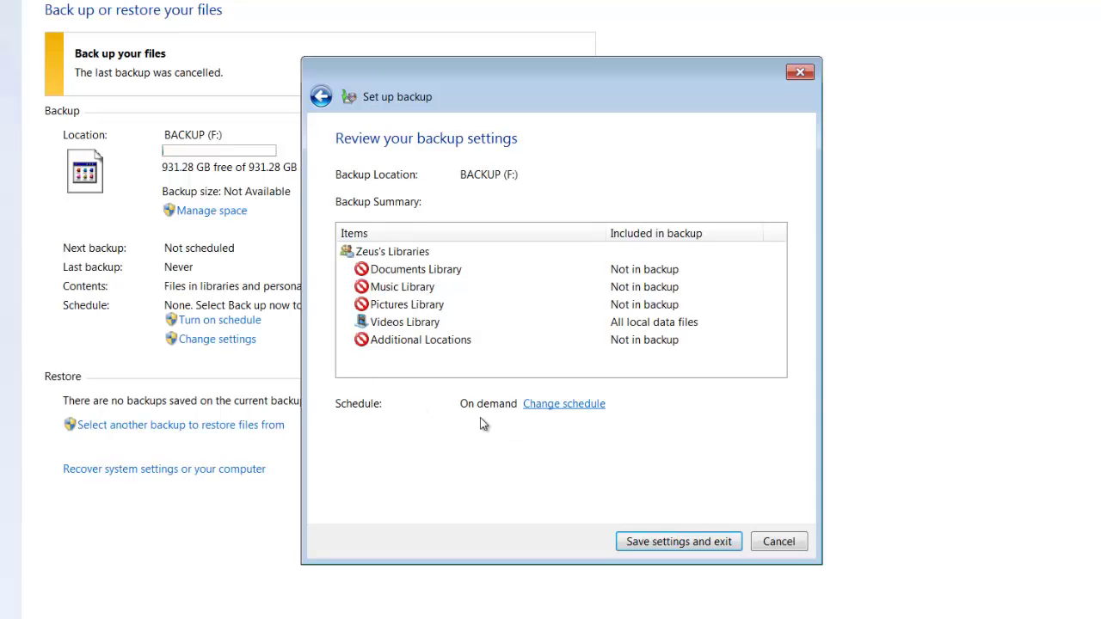
Turn on the backup schedule: Monthly, on day 20, at 12:00 AM.
left_click(546, 406)
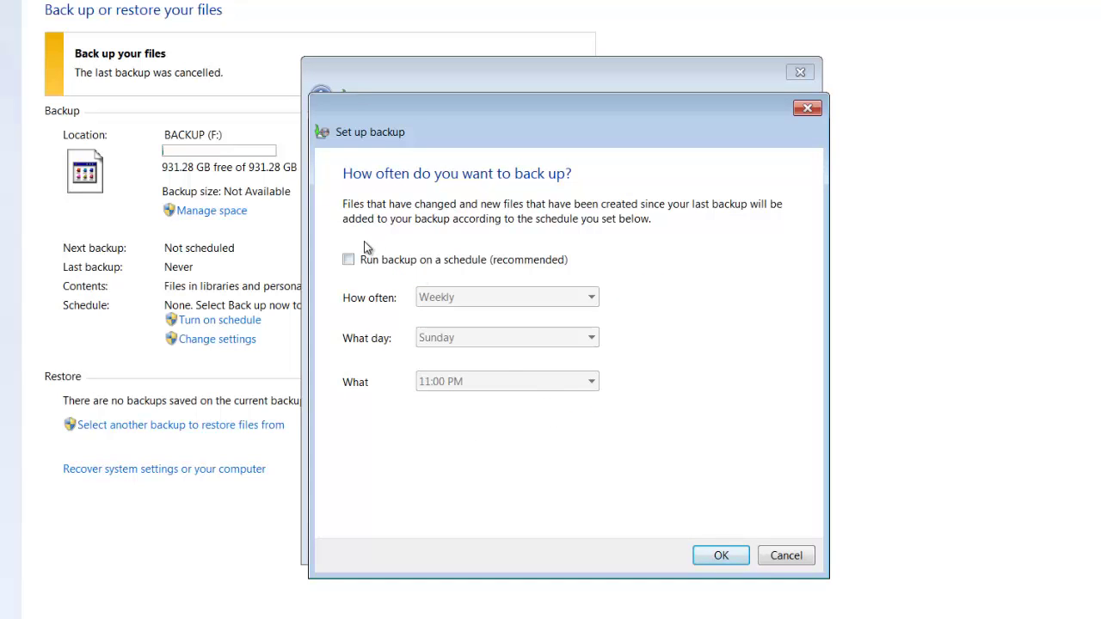
left_click(348, 260)
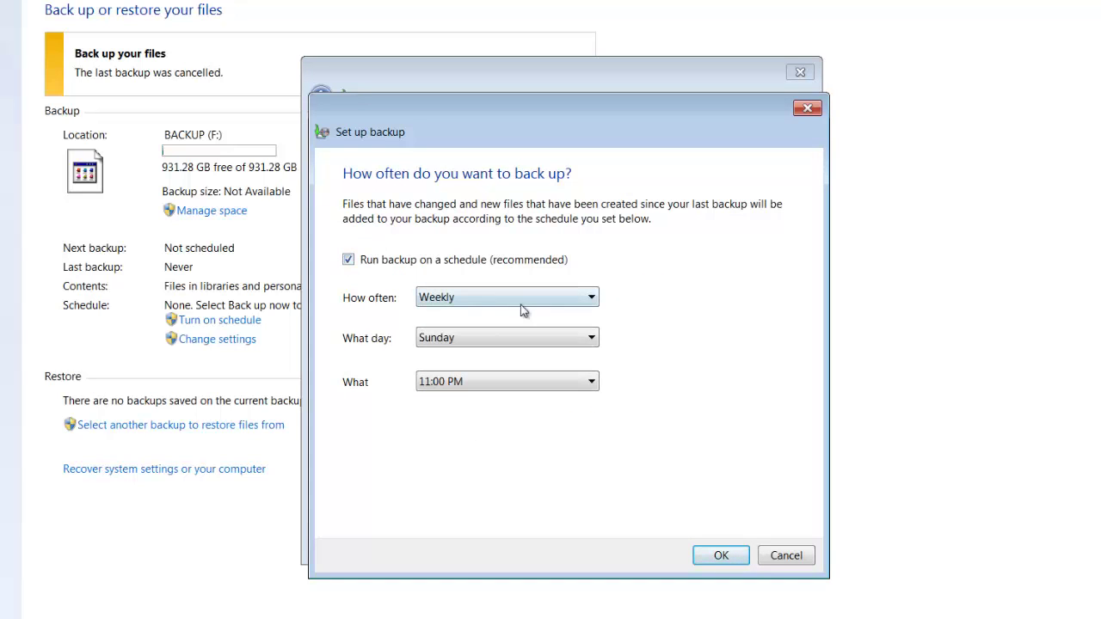
left_click(522, 302)
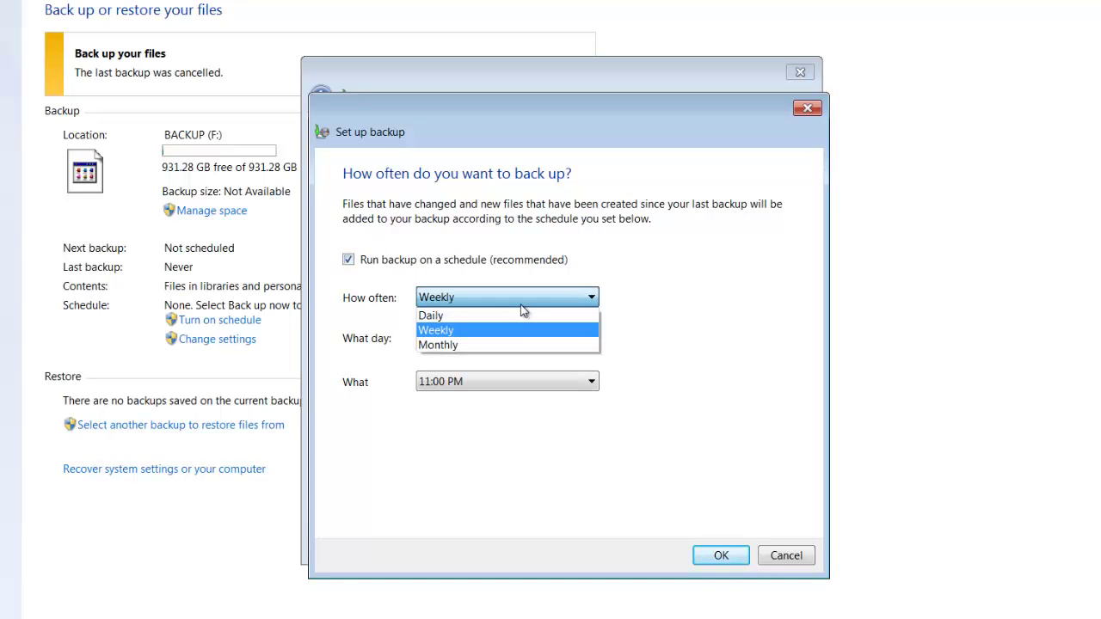
left_click(462, 345)
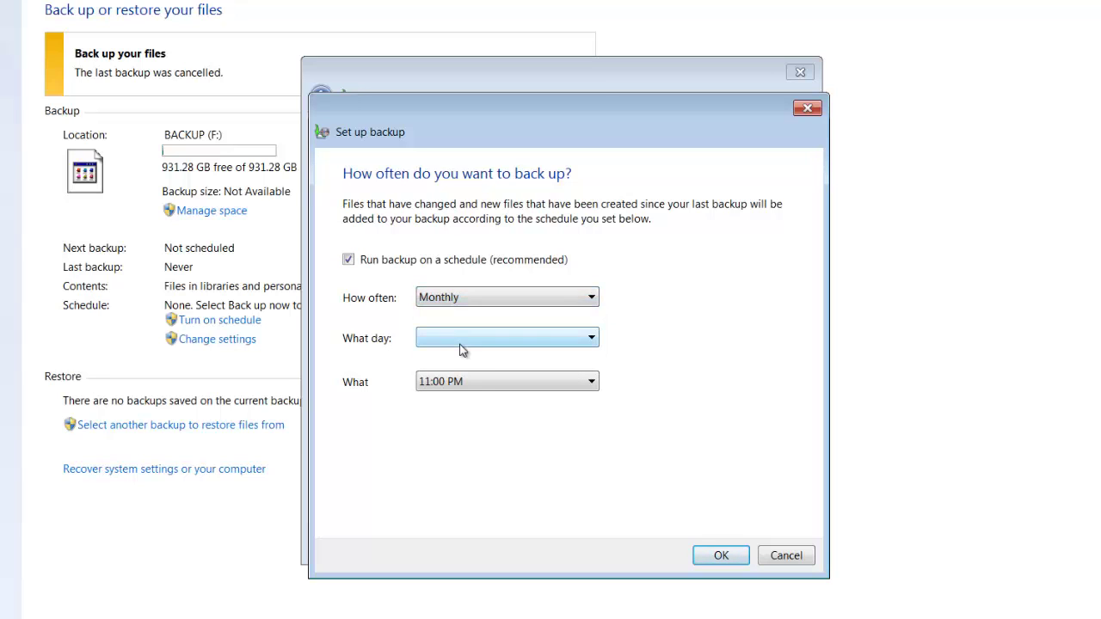
left_click(470, 344)
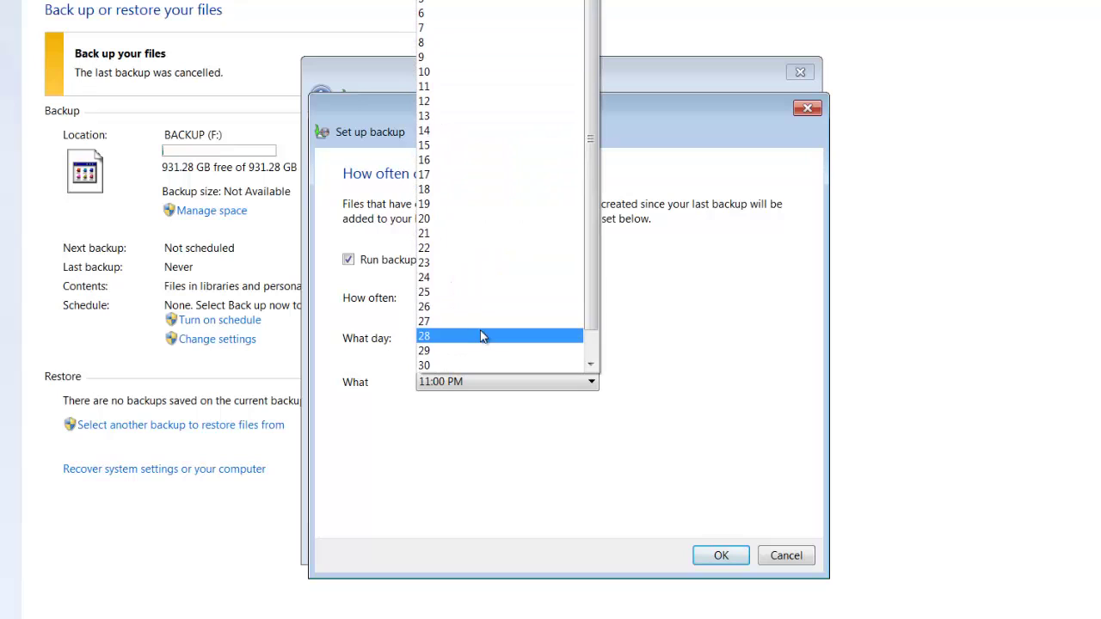
left_click(460, 220)
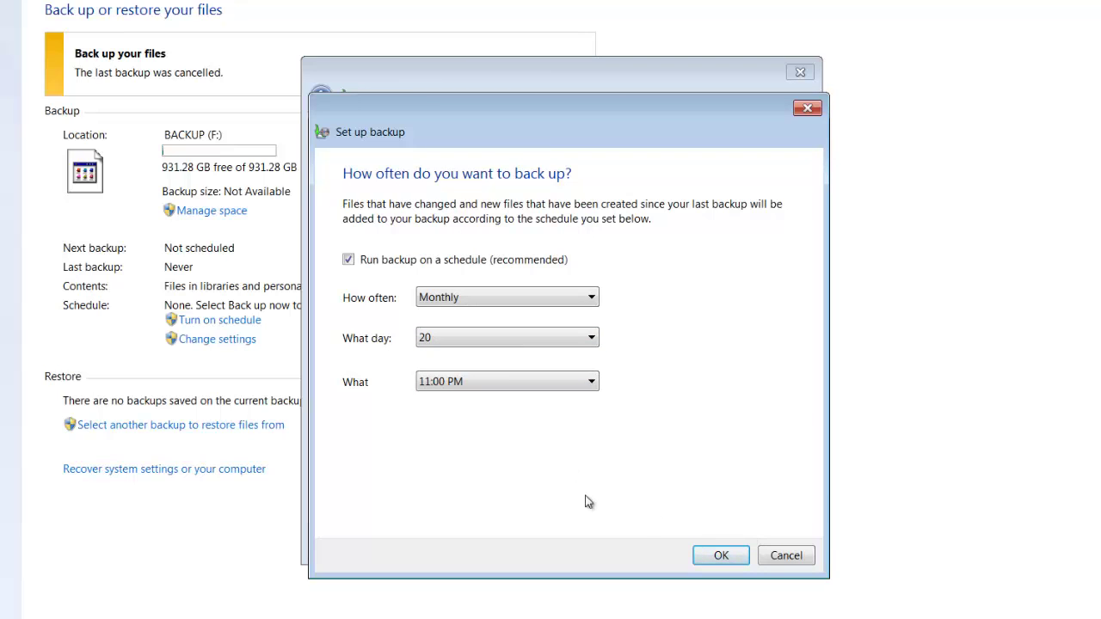
left_click(548, 384)
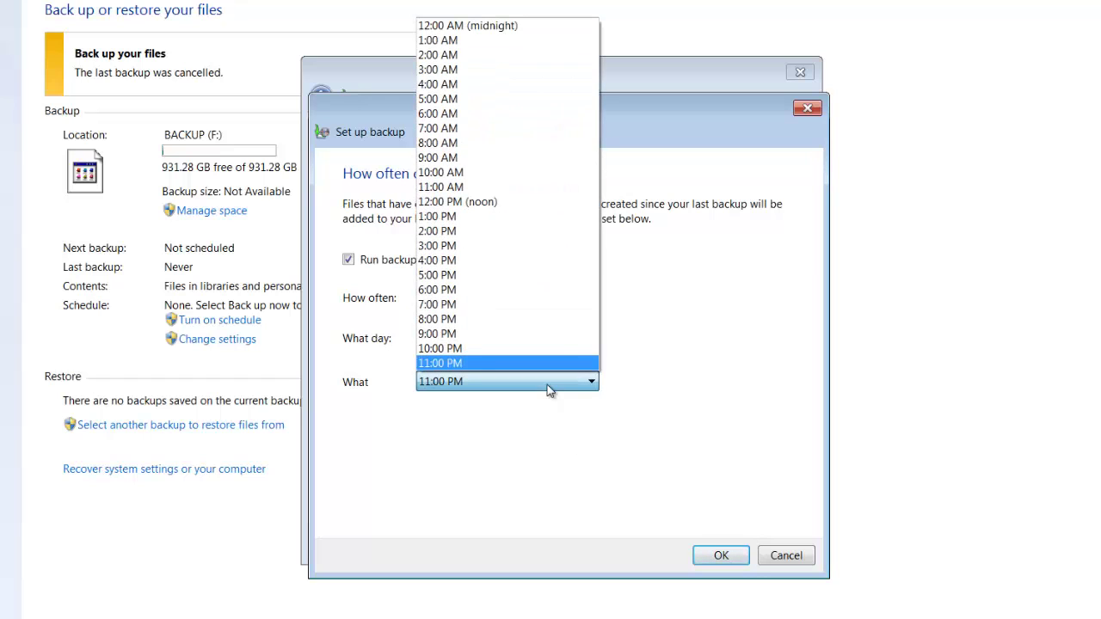
left_click(485, 25)
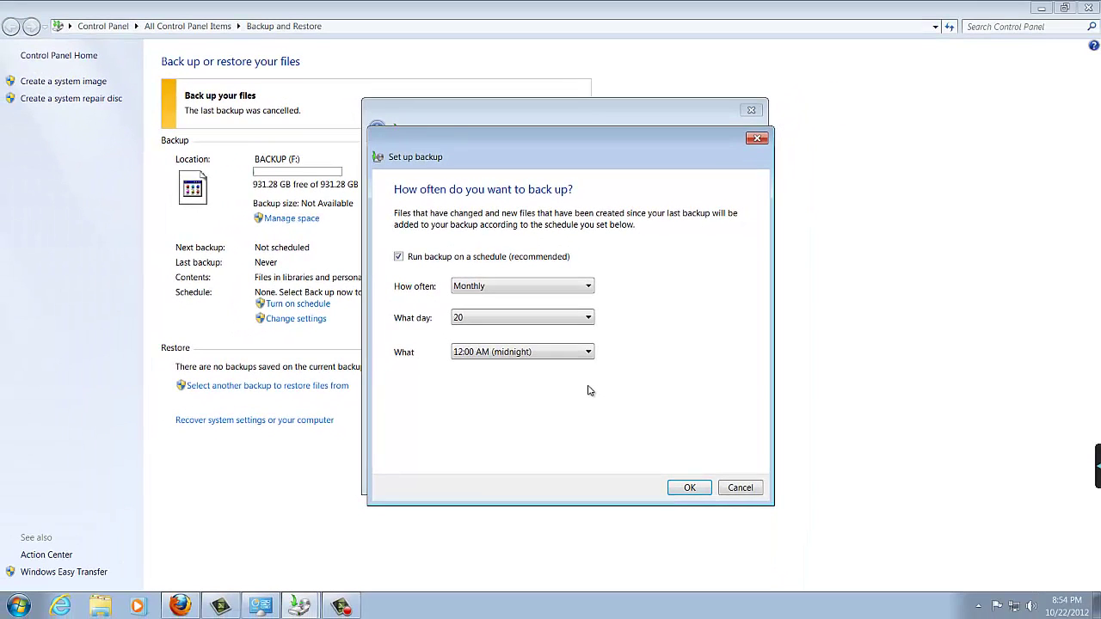
Confirm the monthly schedule and save the backup settings, closing the wizard.
left_click(696, 489)
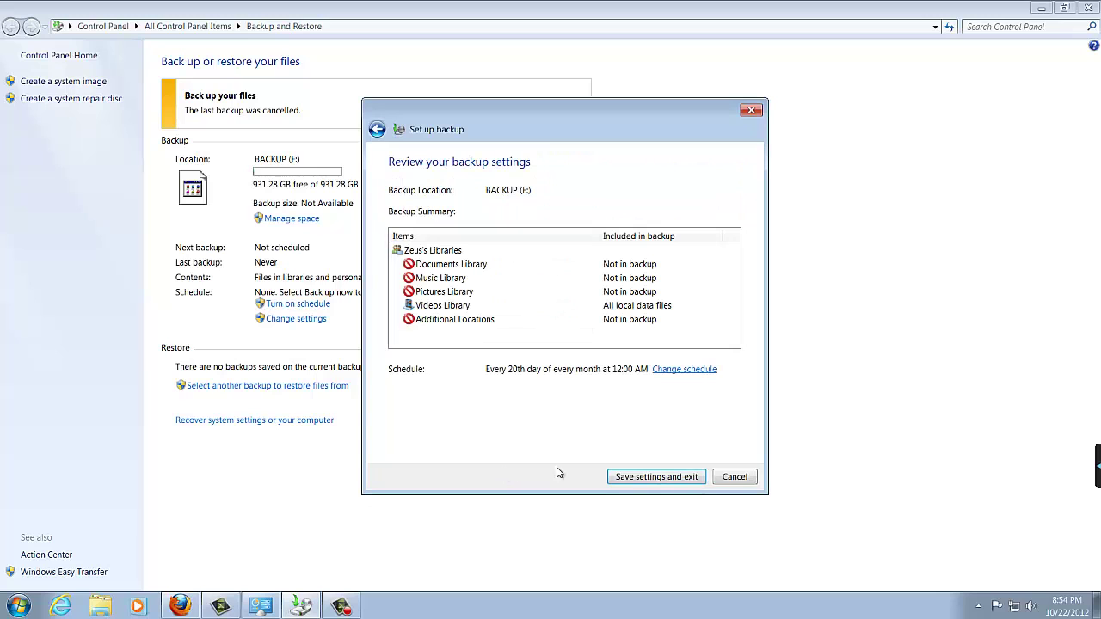
left_click(655, 478)
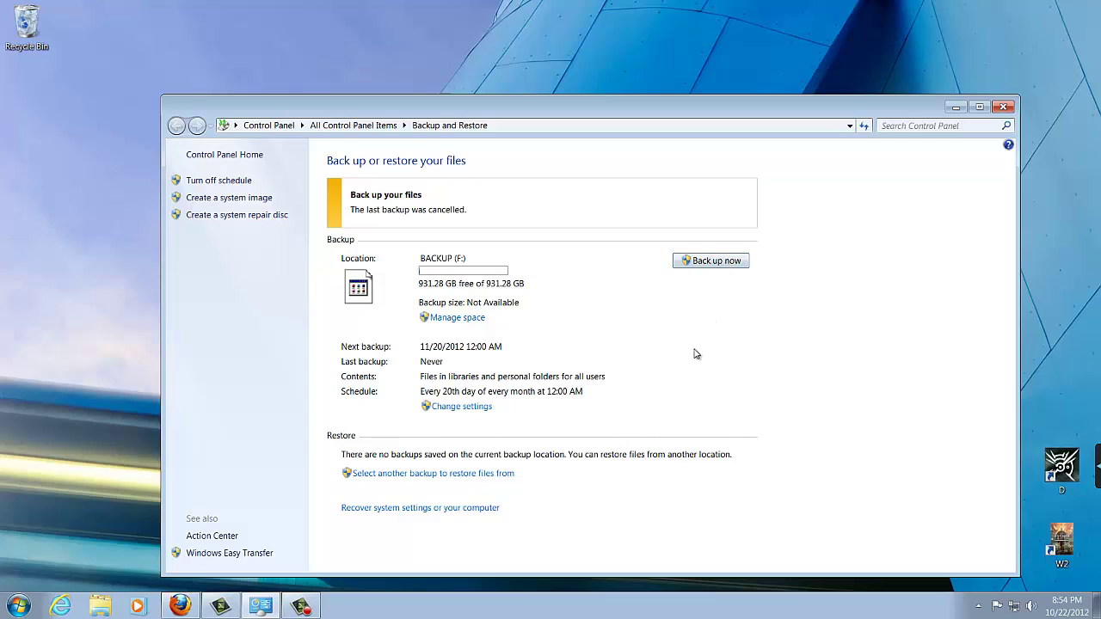
Run an immediate backup to BACKUP (F:) with Back up now.
left_click(711, 264)
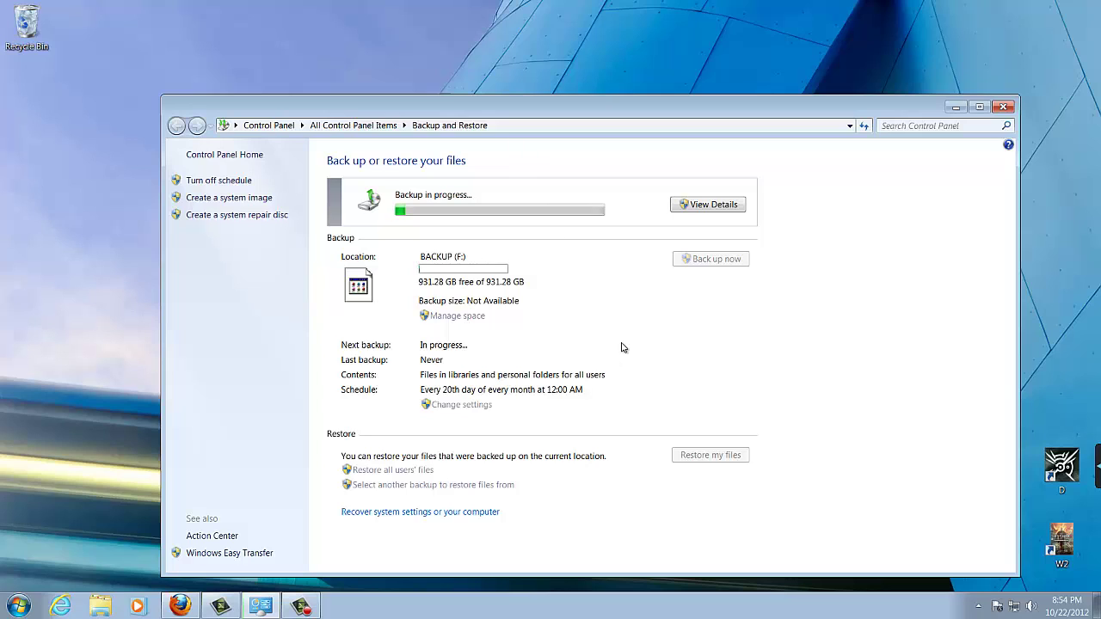
Open BACKUP (F:) from Computer to inspect its backup items, then minimize Explorer.
left_click(18, 610)
left_click(246, 443)
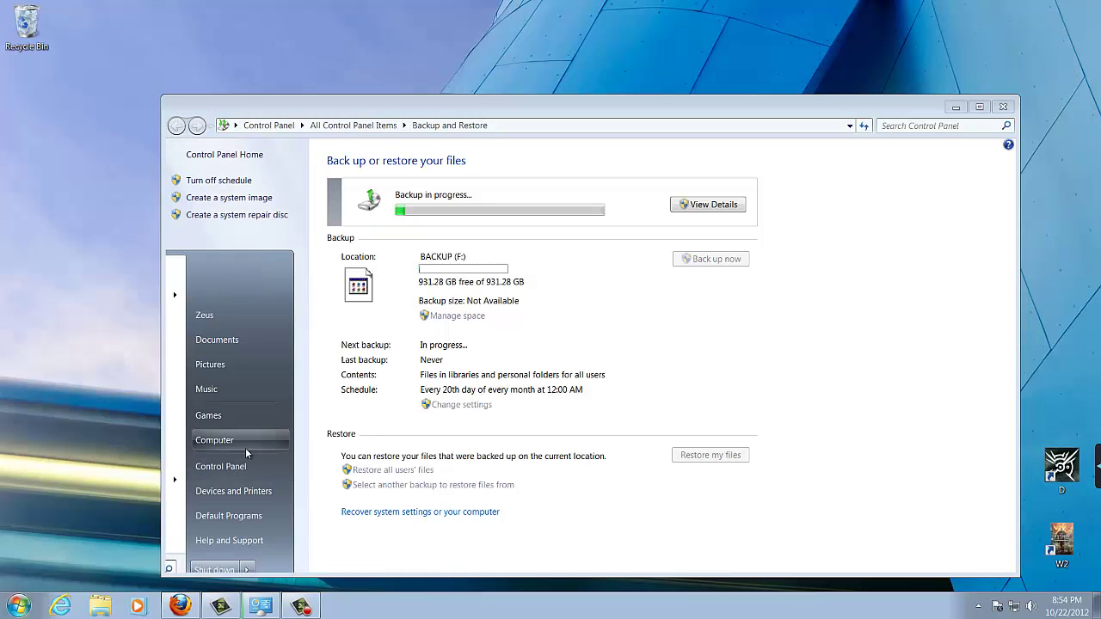
left_click(487, 195)
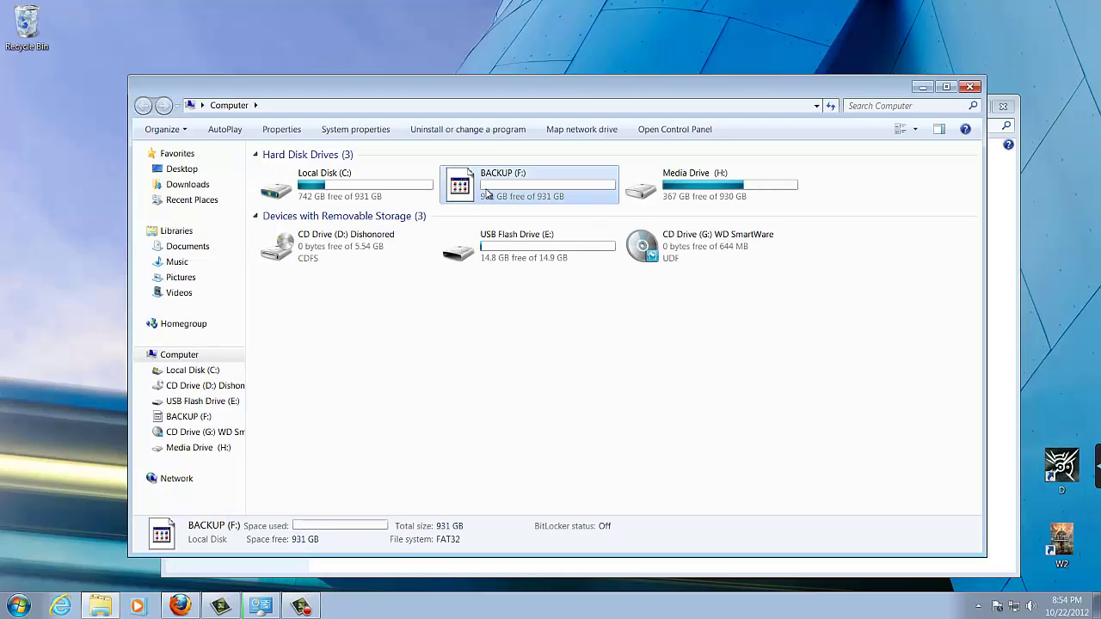
double_click(529, 193)
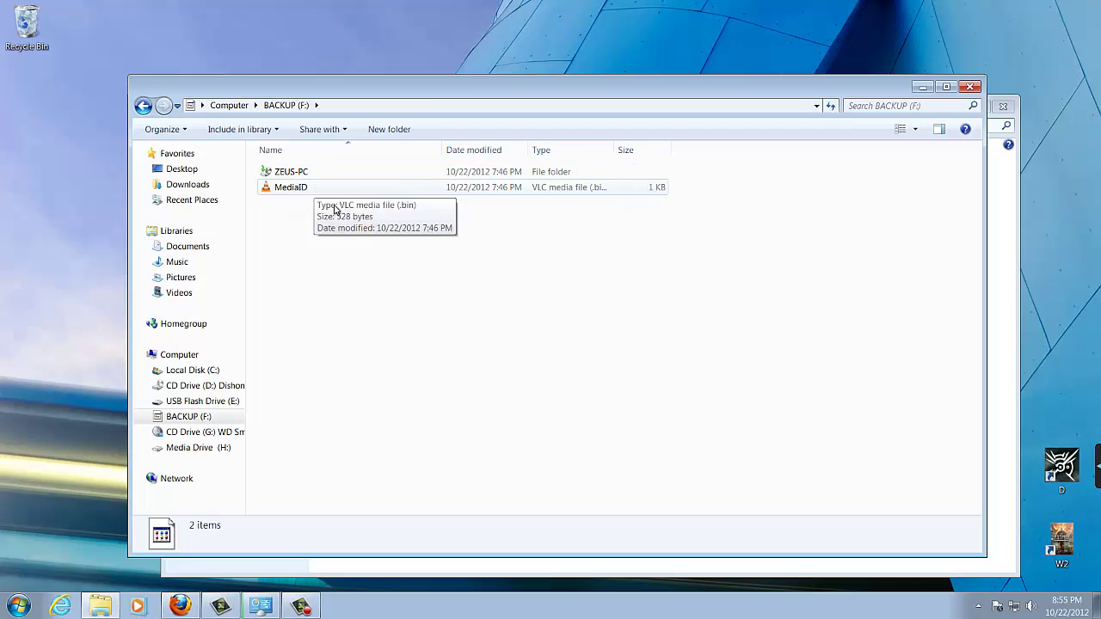
left_click_drag(405, 263, 359, 265)
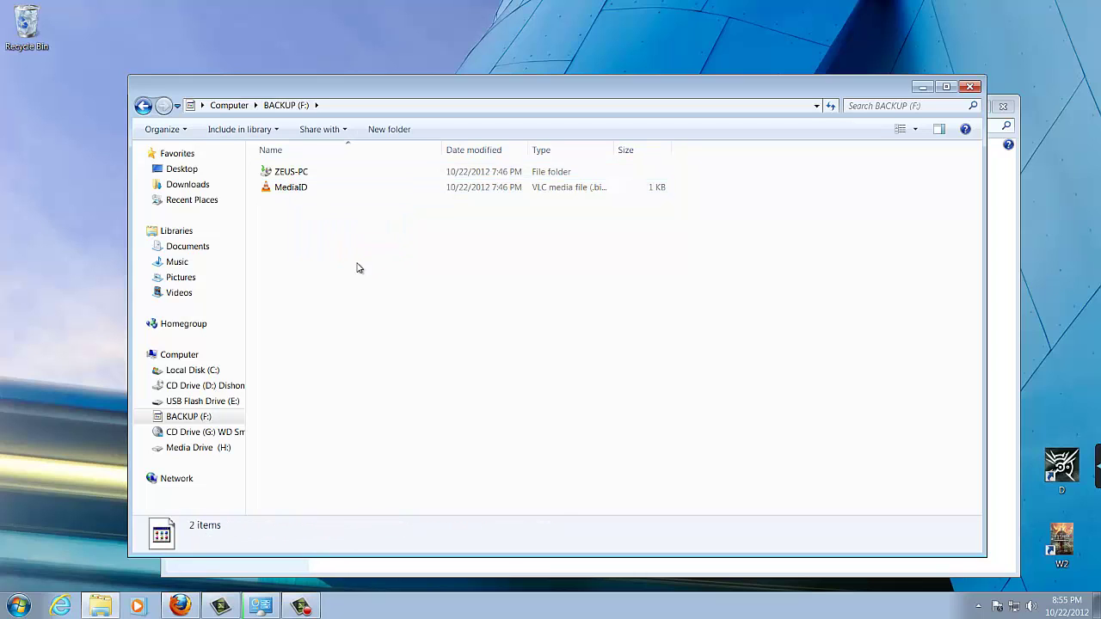
left_click(919, 89)
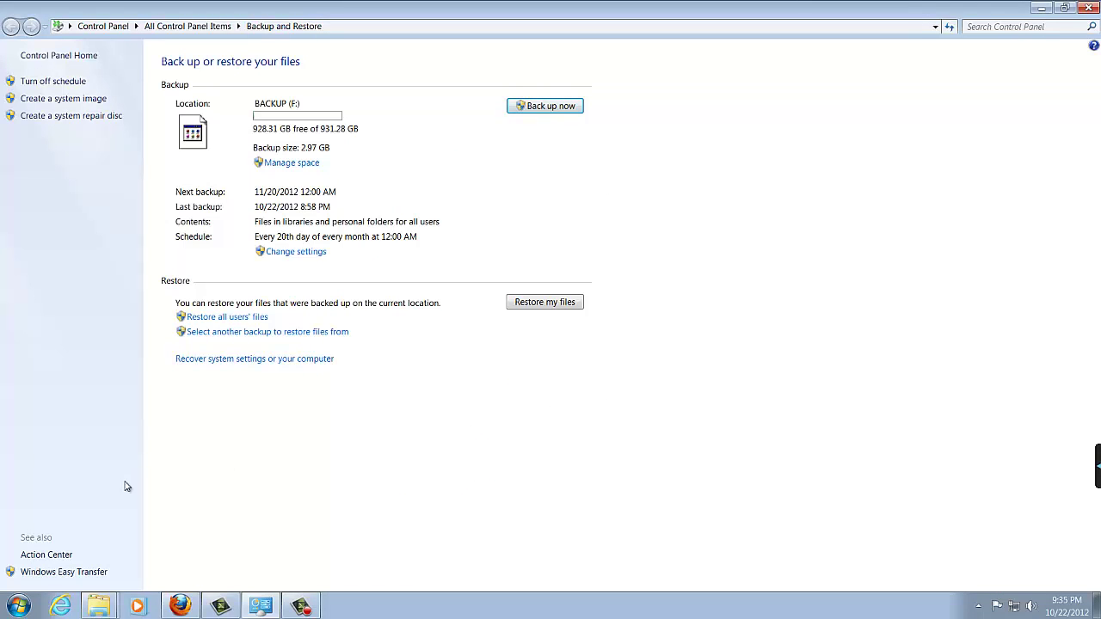
Delete the fat32_ntfs project from the Videos library's Camtasia Projects folder.
left_click(18, 606)
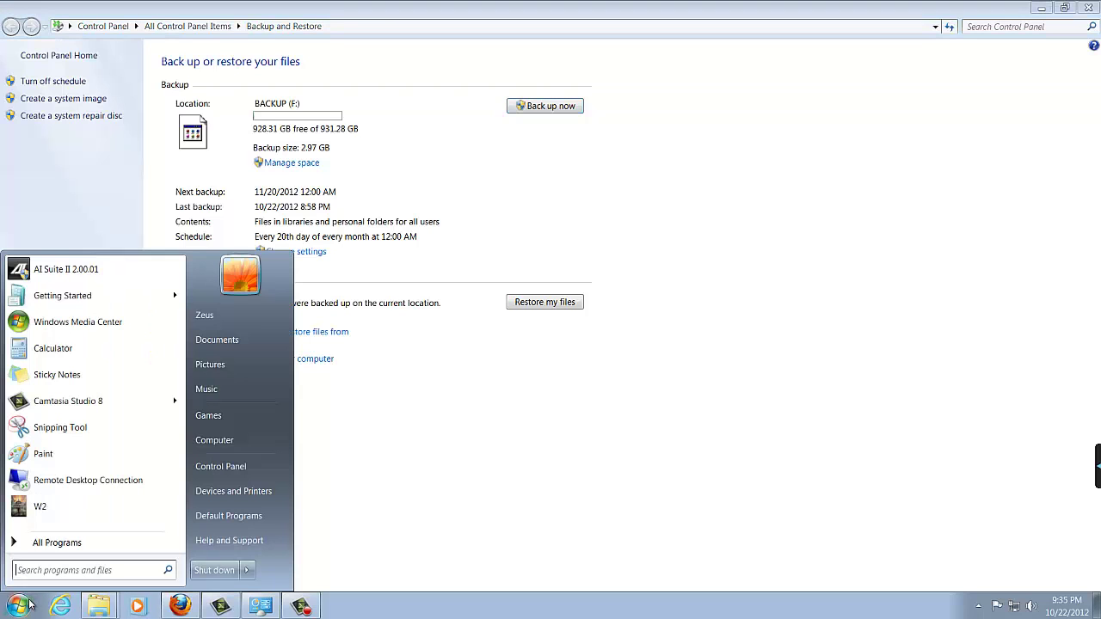
left_click(210, 318)
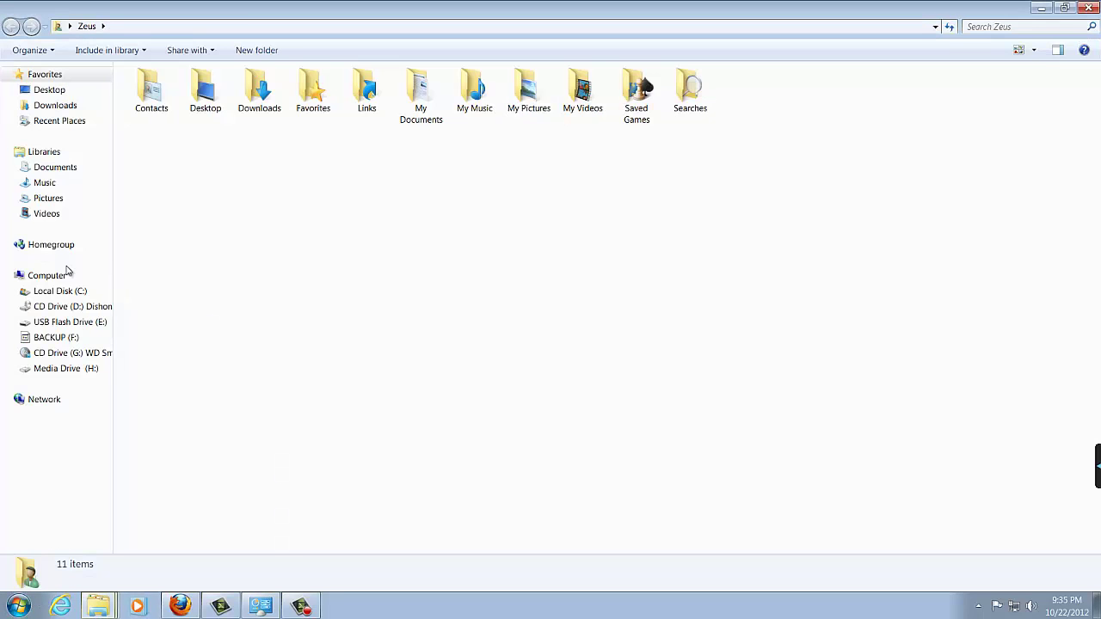
left_click(47, 214)
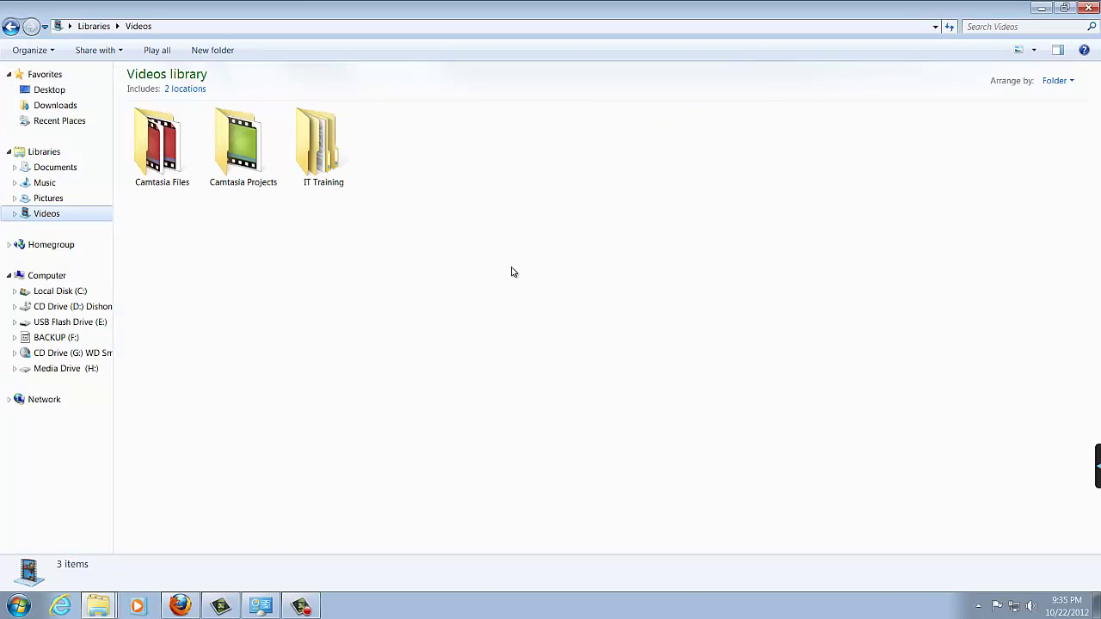
left_click(248, 159)
double_click(249, 159)
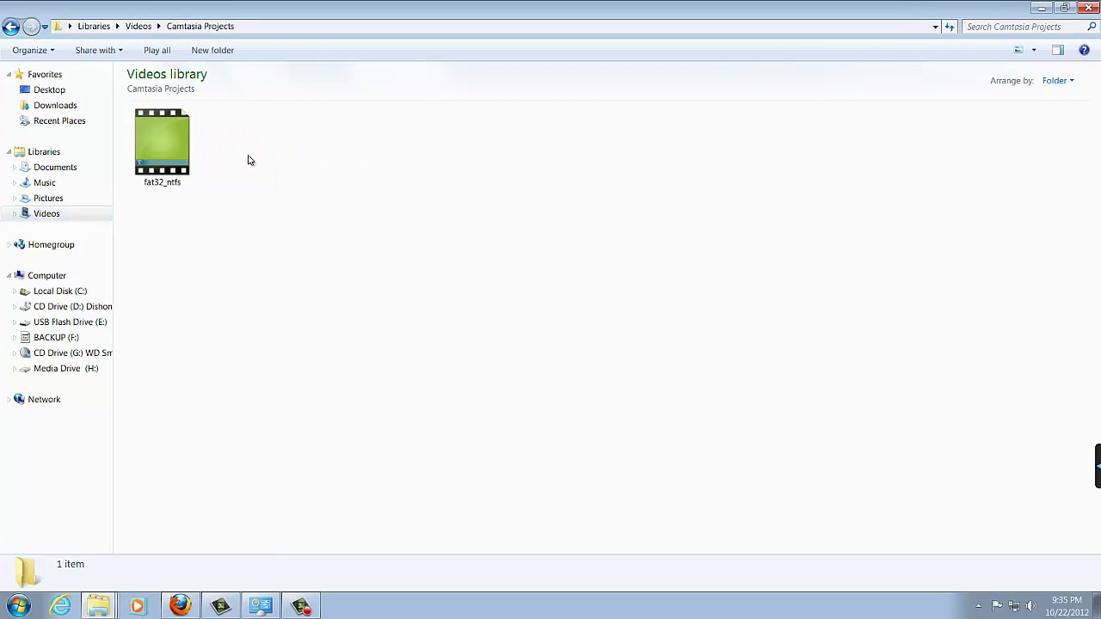
right_click(172, 152)
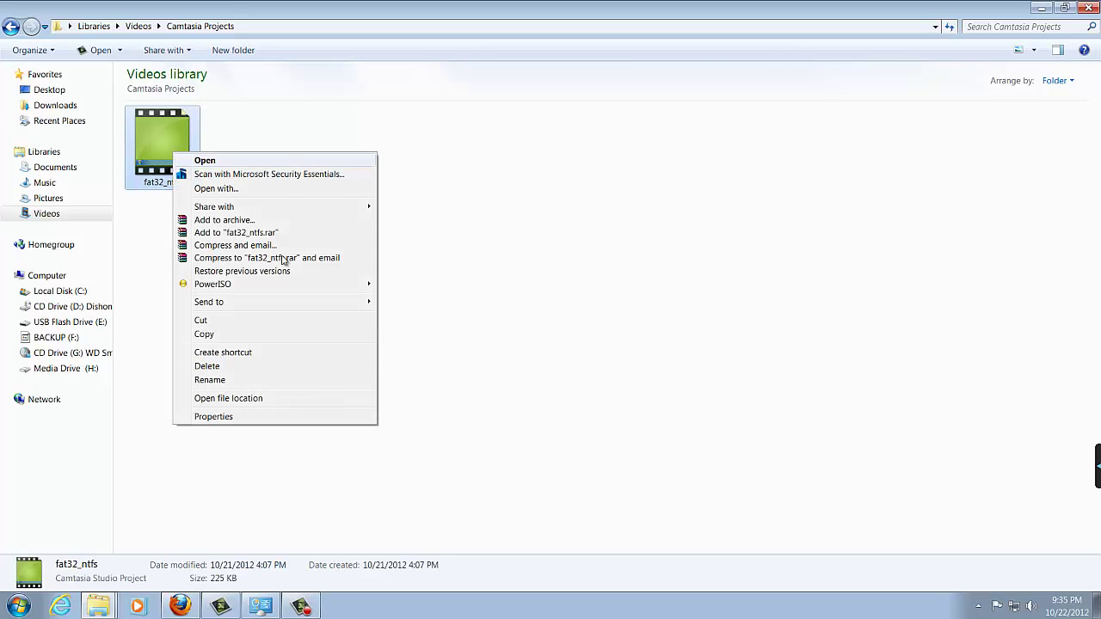
left_click(276, 366)
left_click(600, 353)
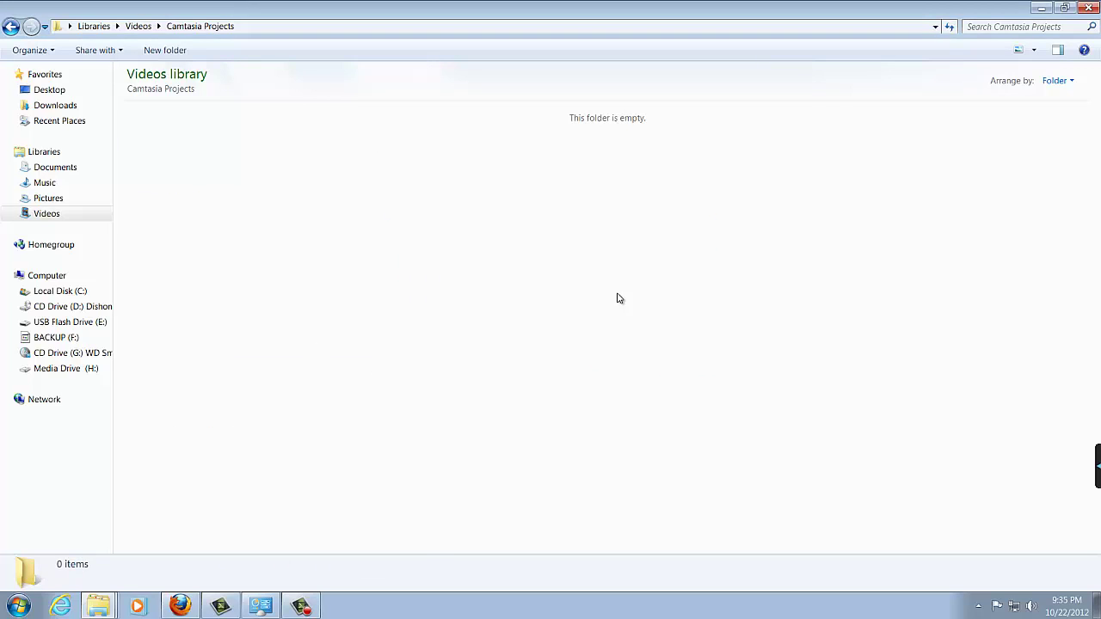
Close the open windows, empty the Recycle Bin, and bring Backup and Restore back.
left_click(1086, 9)
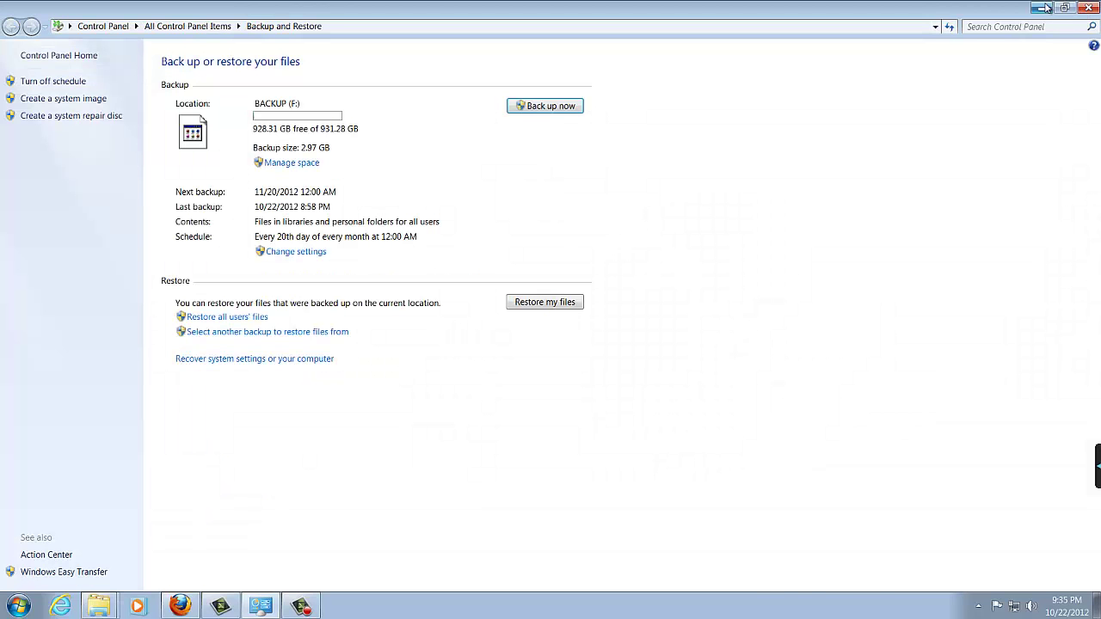
left_click(1041, 7)
right_click(38, 27)
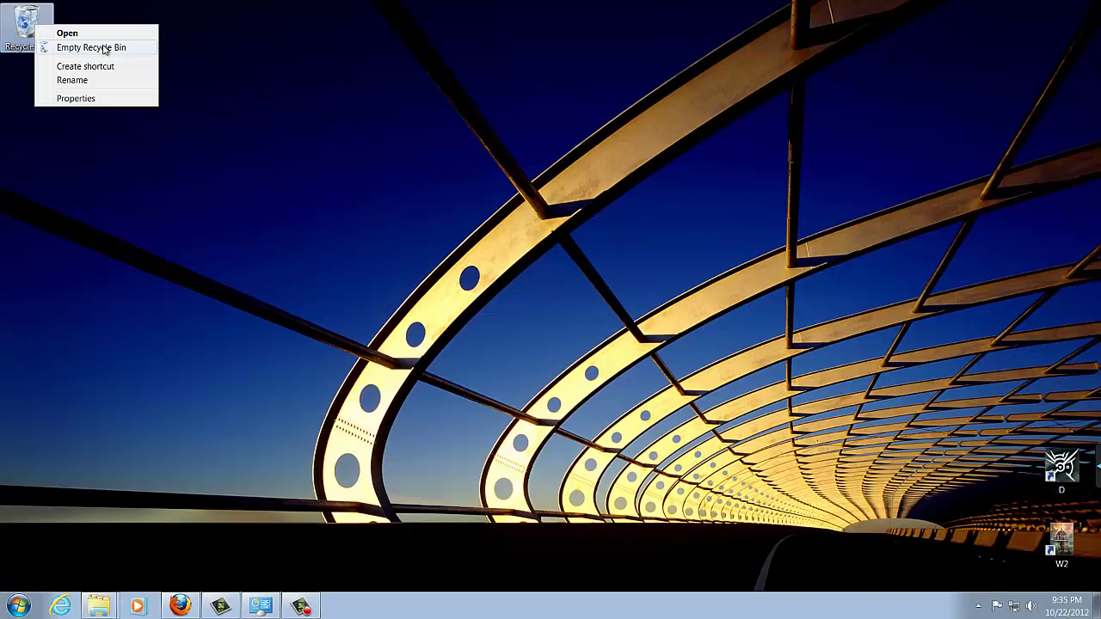
left_click(105, 48)
left_click(604, 356)
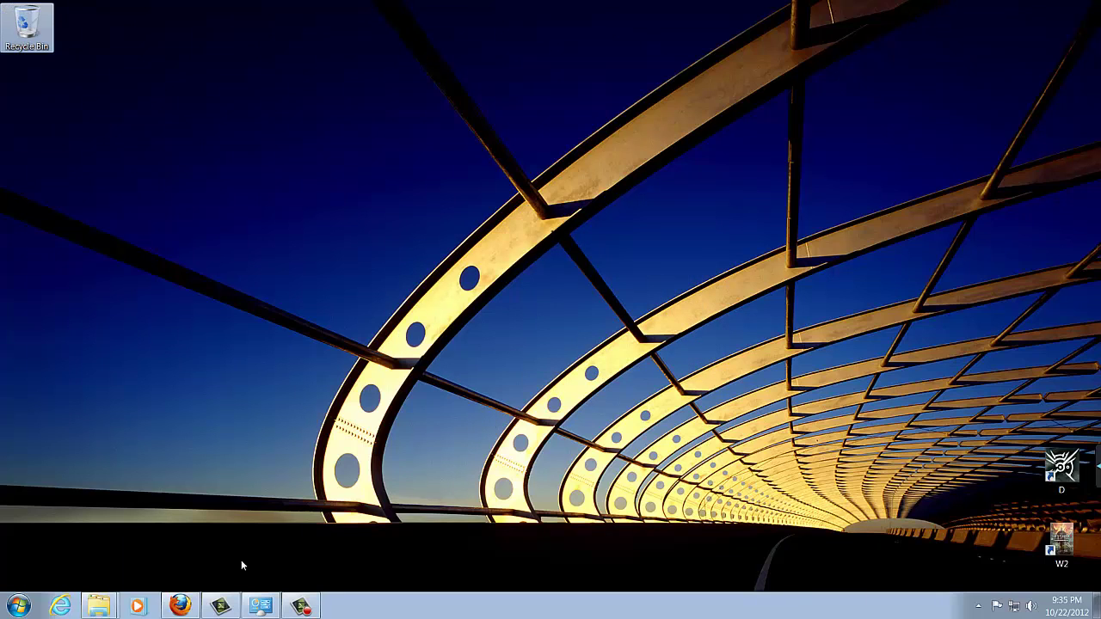
left_click(262, 607)
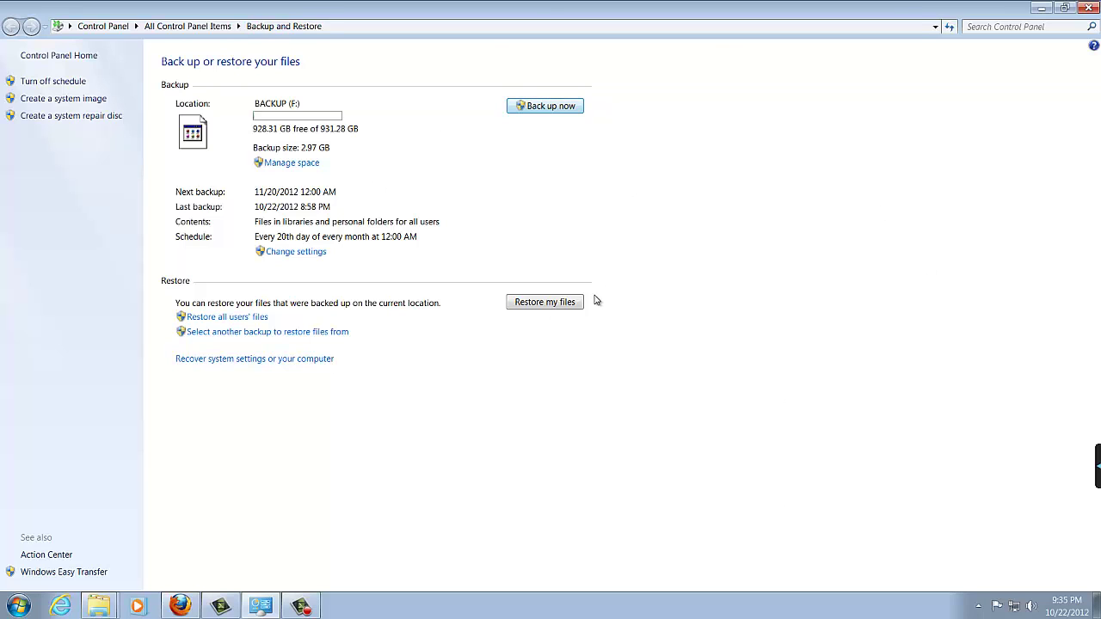
Browse the backup's Videos > Camtasia Projects, add fat32_ntfs, and restore it to its original location.
left_click(557, 306)
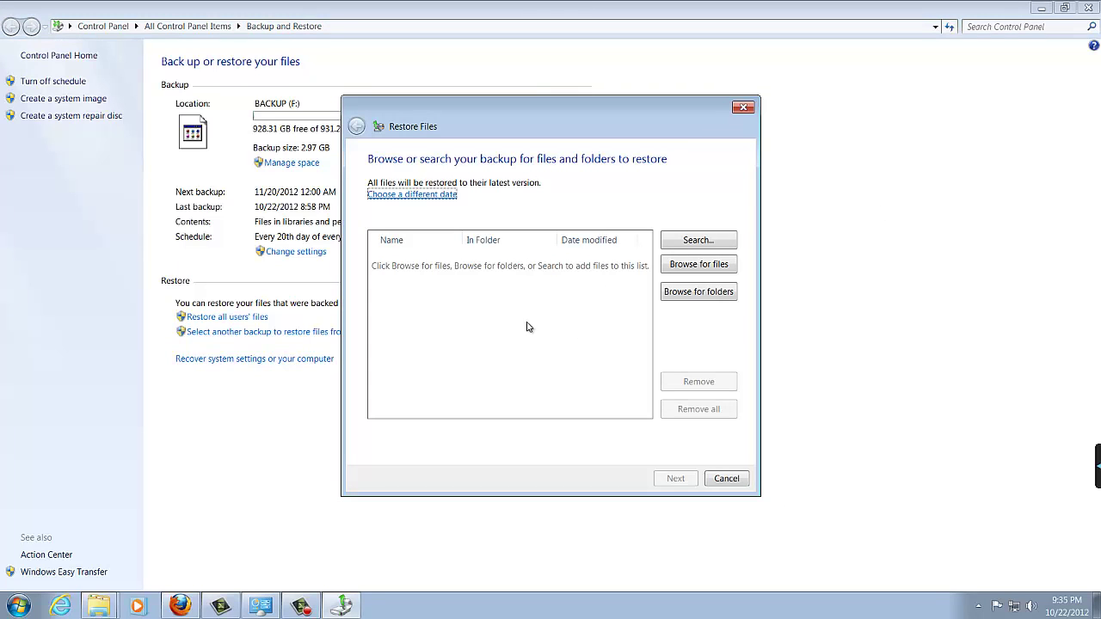
left_click(694, 270)
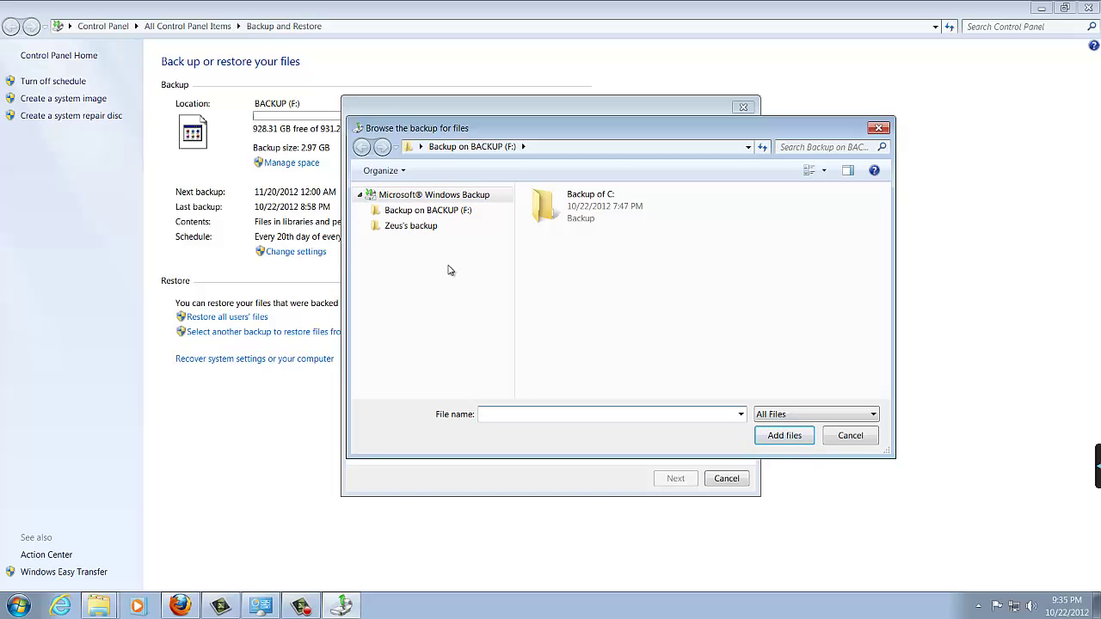
left_click(416, 234)
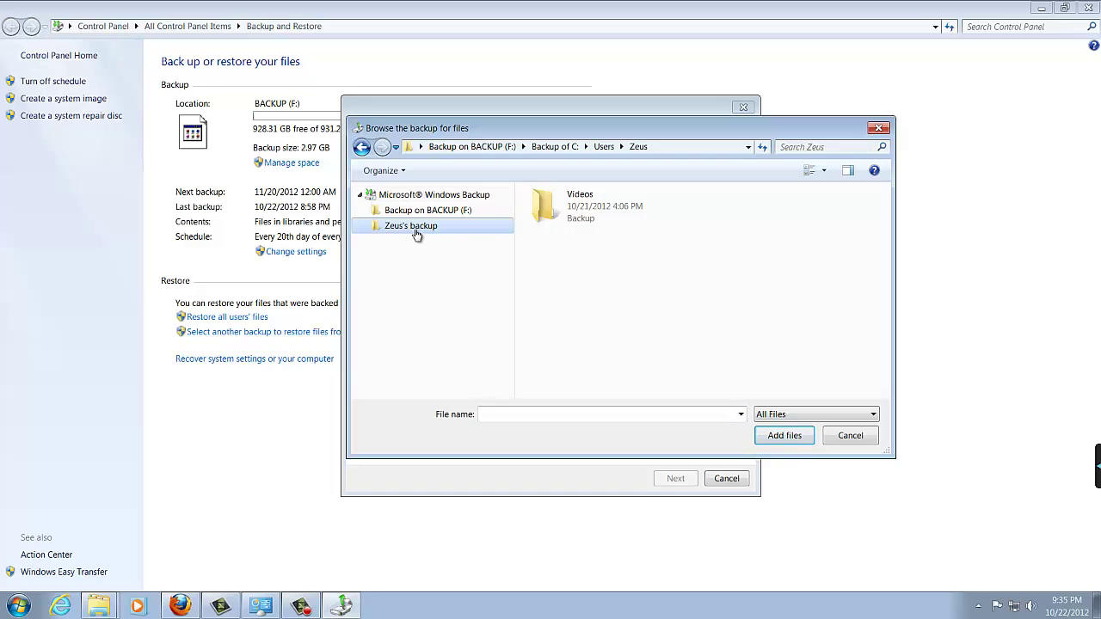
double_click(594, 213)
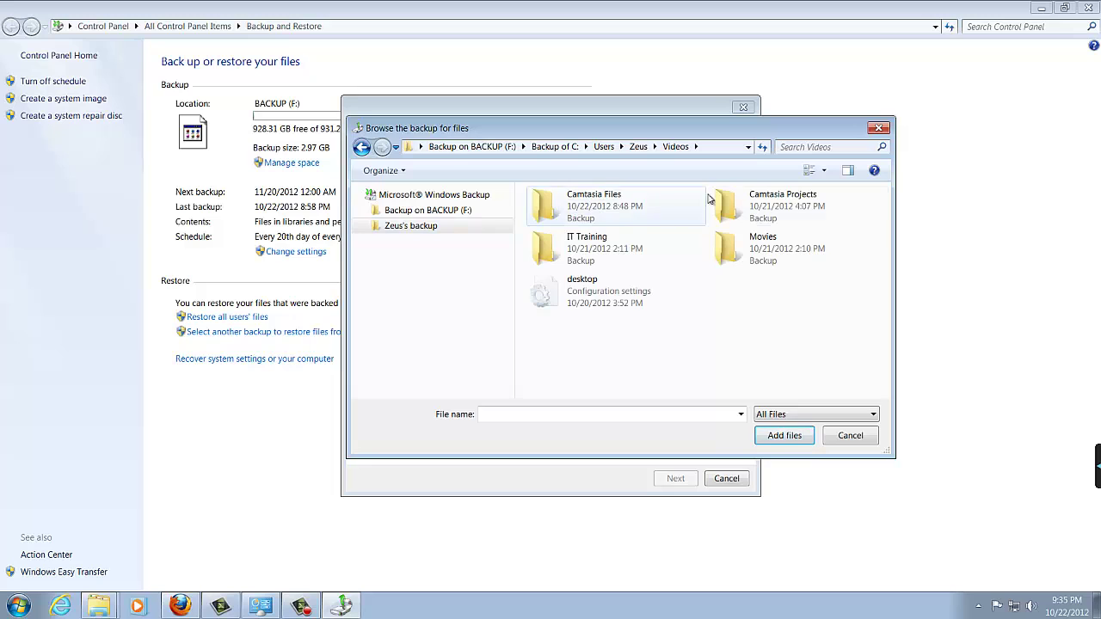
left_click(782, 213)
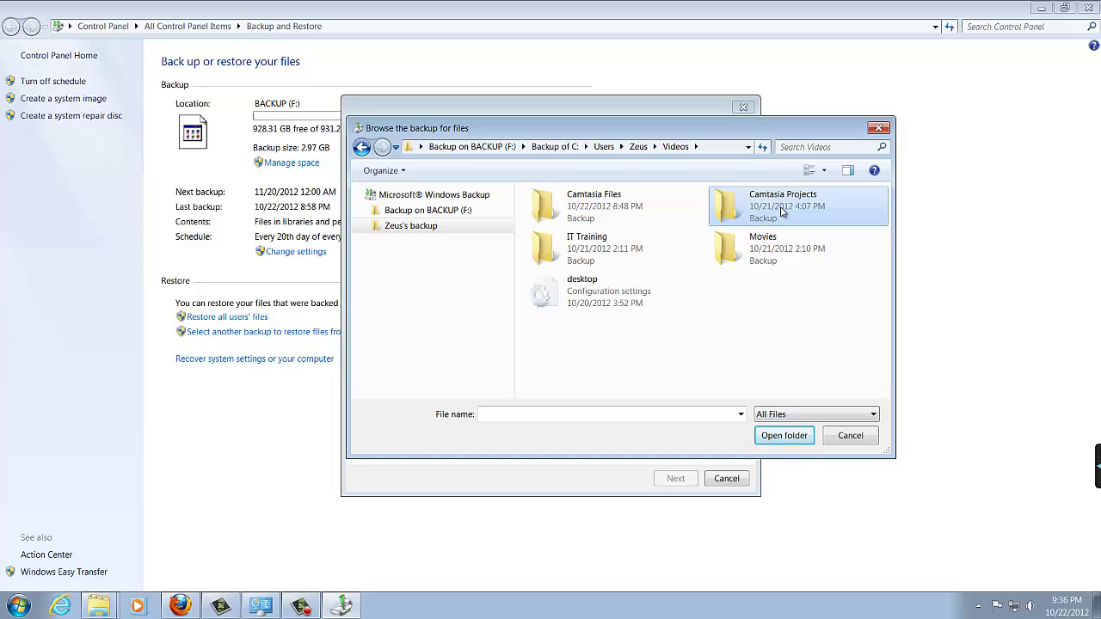
double_click(782, 212)
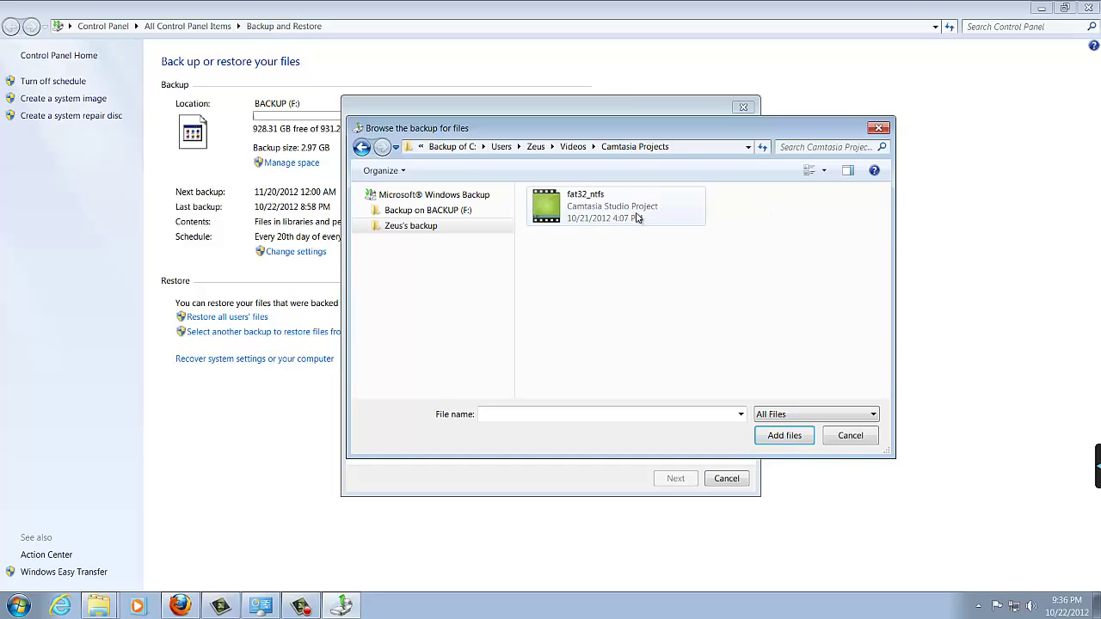
left_click(600, 212)
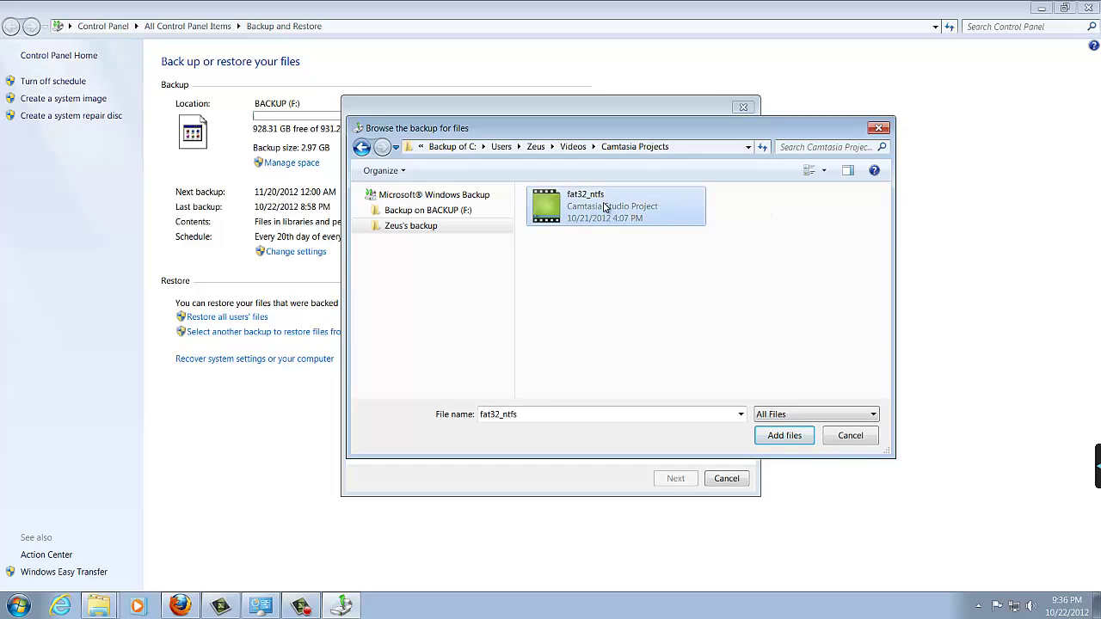
left_click(802, 439)
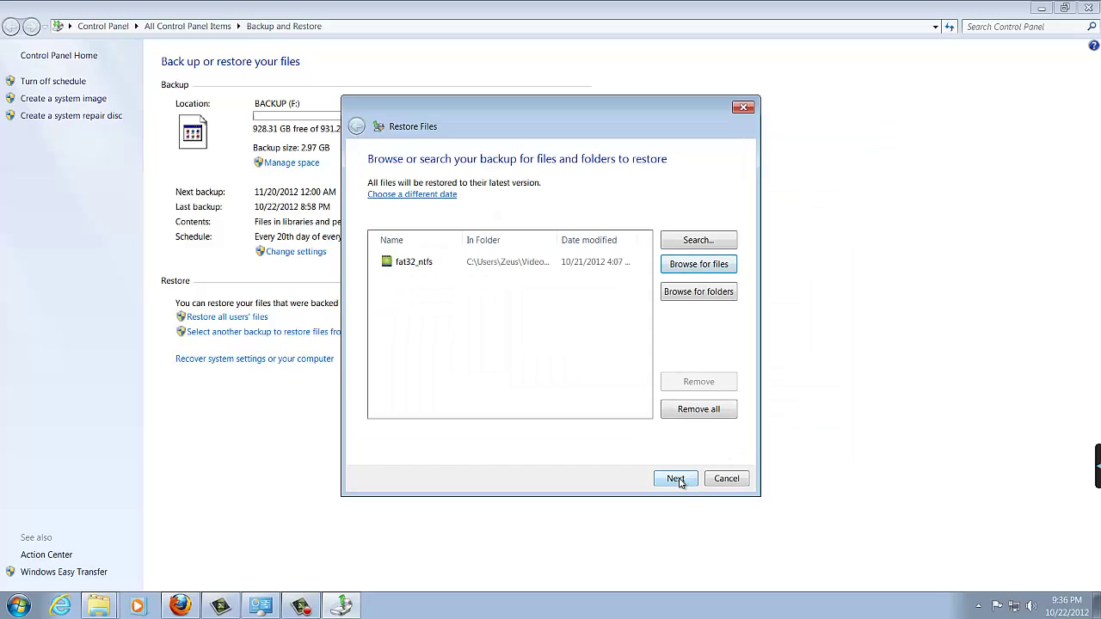
left_click(676, 479)
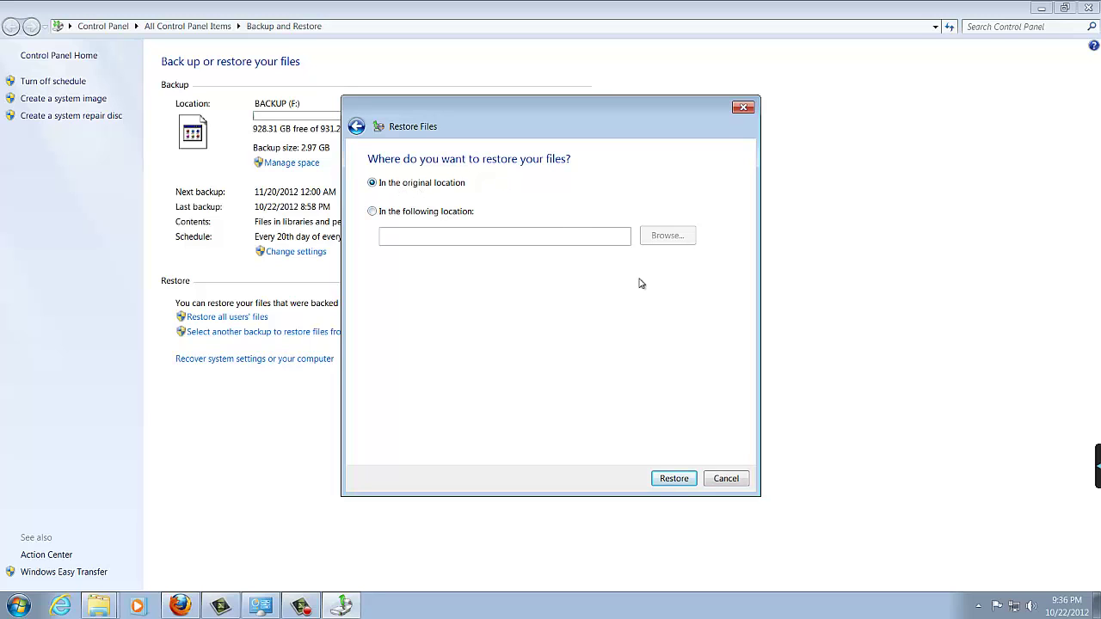
left_click(675, 479)
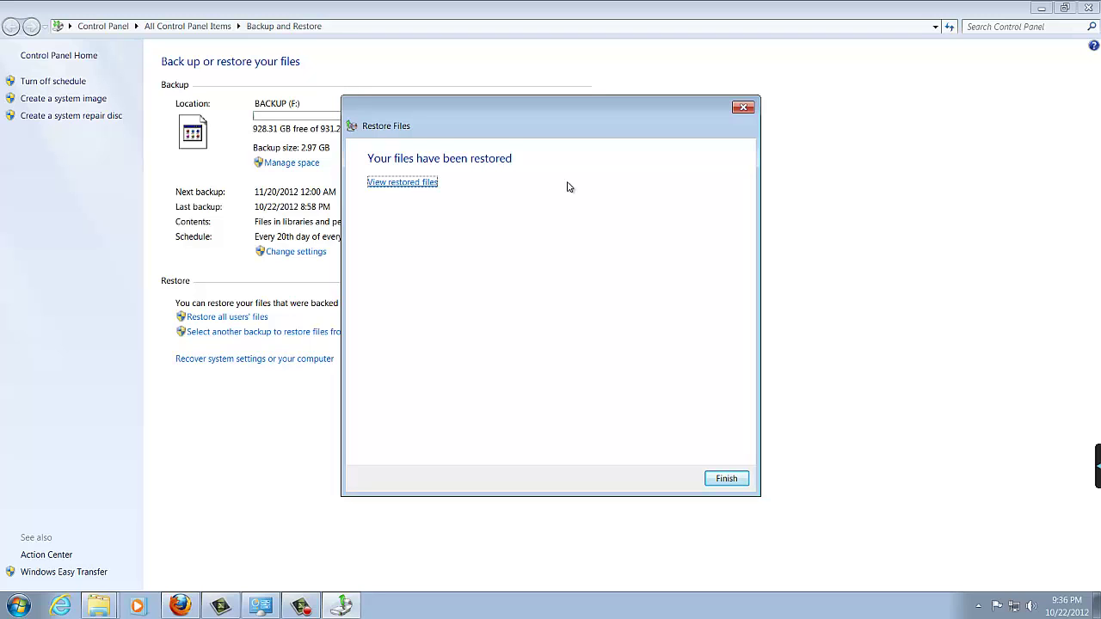
Finish the restore wizard, check fat32_ntfs is back in Videos > Camtasia Projects, then close Explorer.
left_click(727, 479)
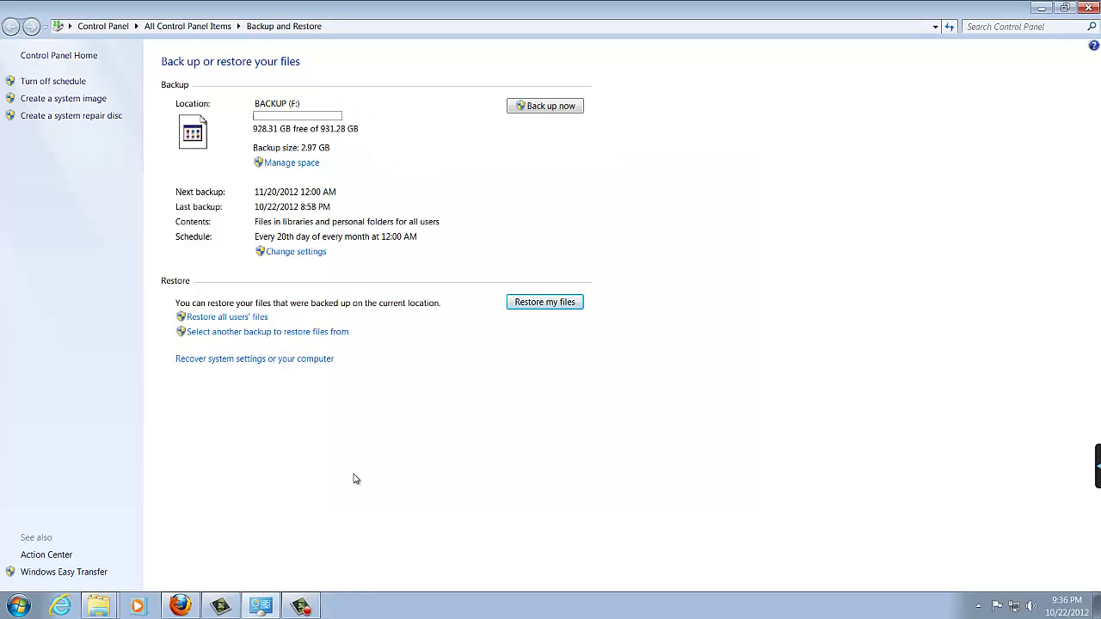
left_click(19, 606)
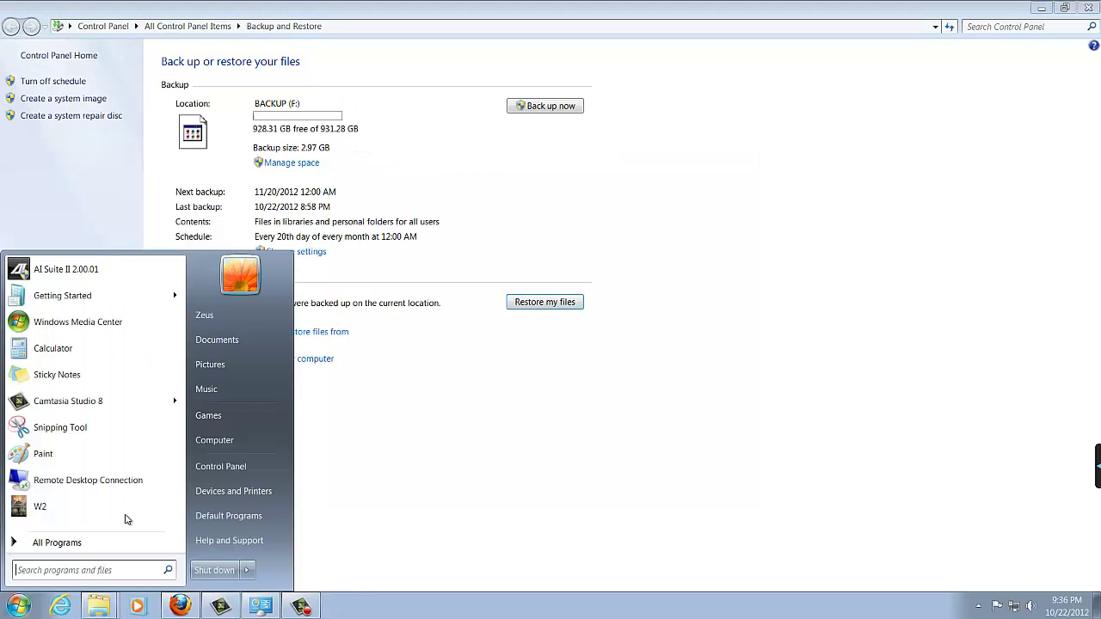
left_click(244, 315)
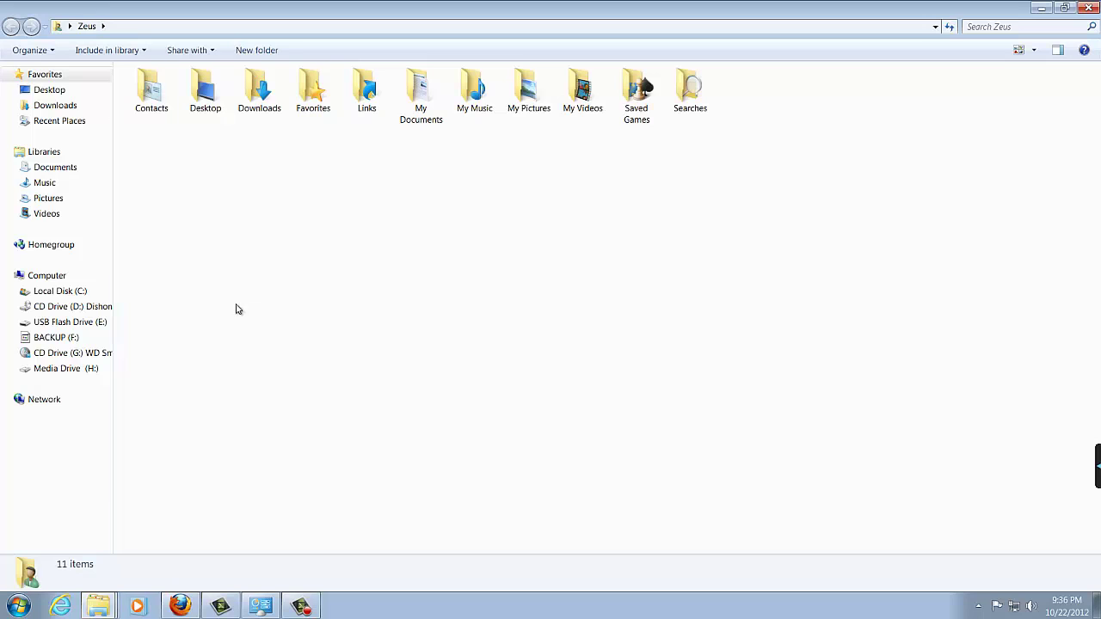
left_click(51, 216)
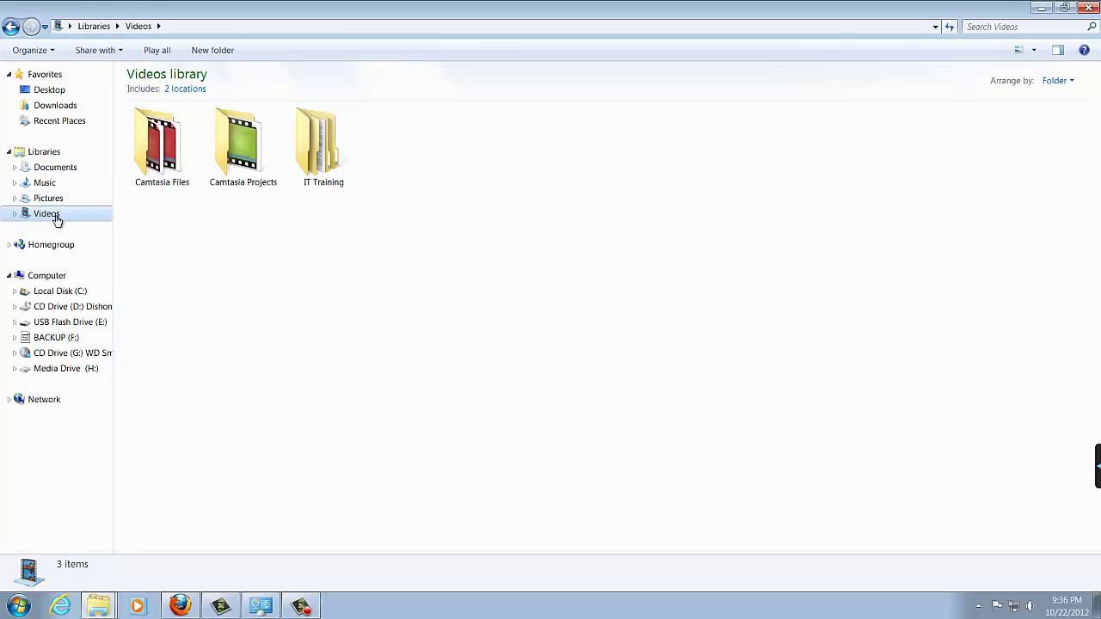
double_click(228, 150)
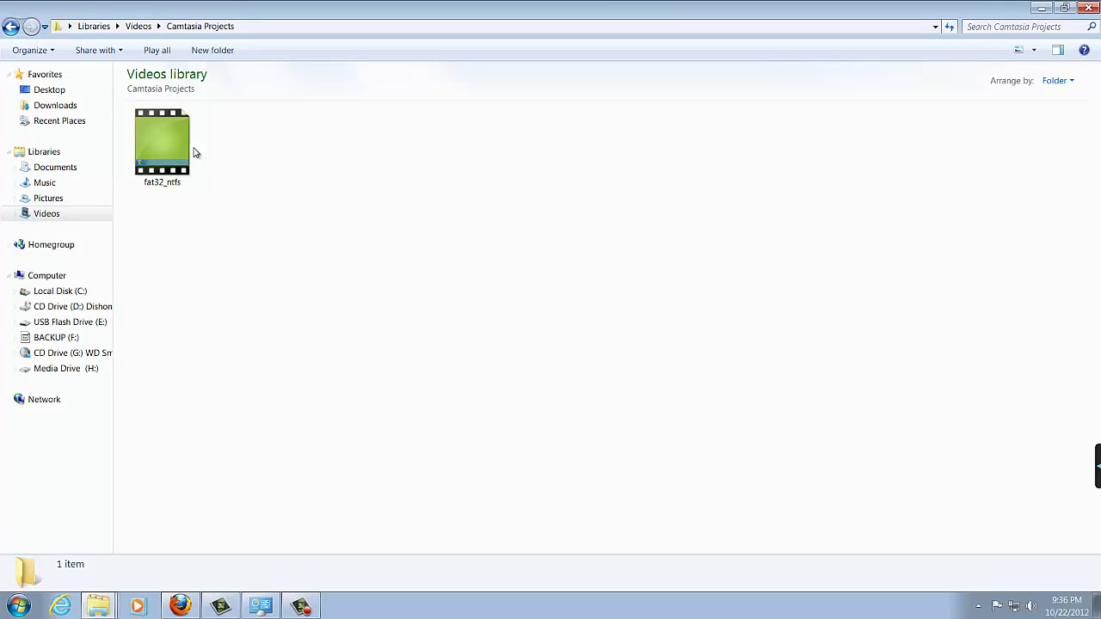
left_click(196, 151)
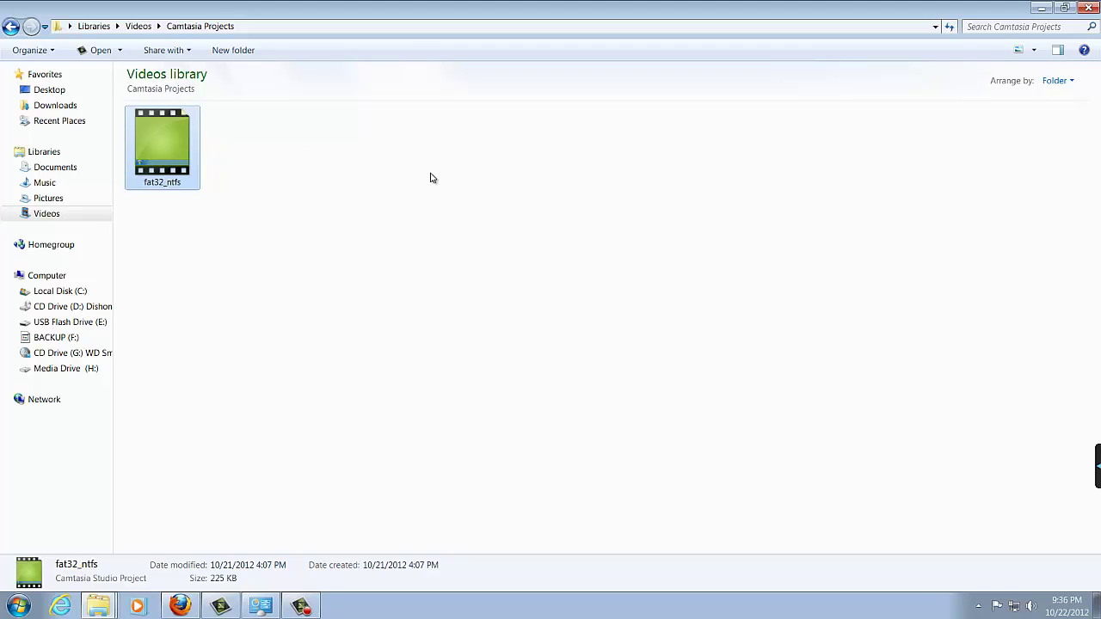
left_click(1042, 9)
left_click(1041, 8)
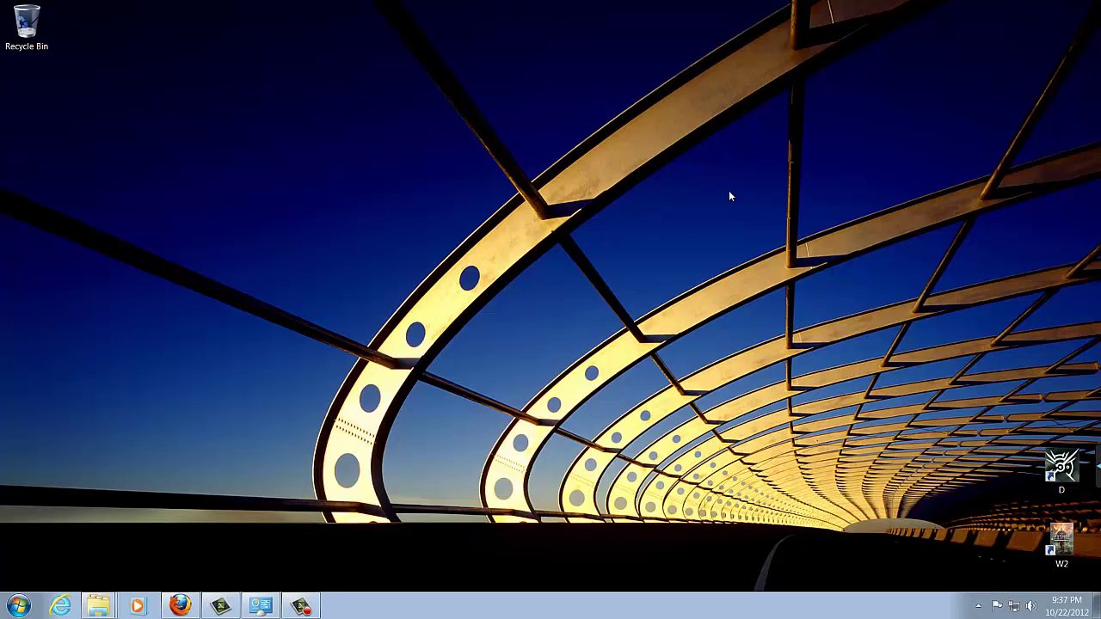